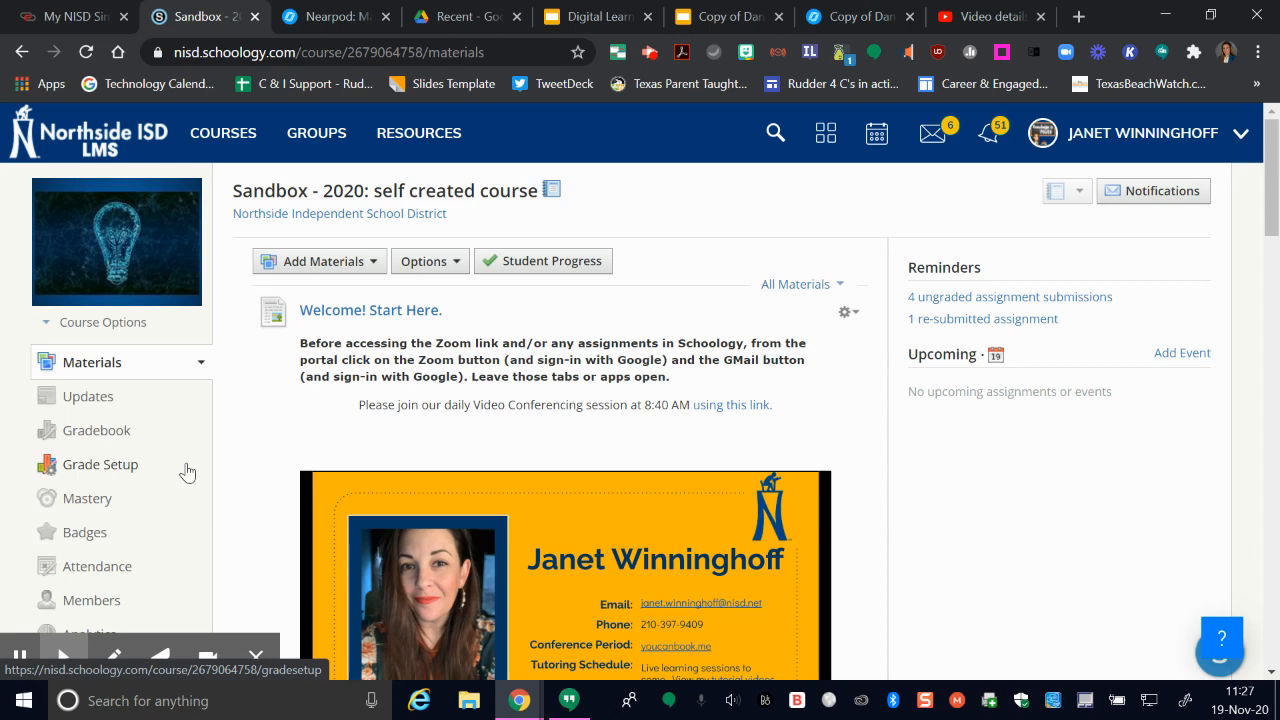
scroll(187, 472, down, 2)
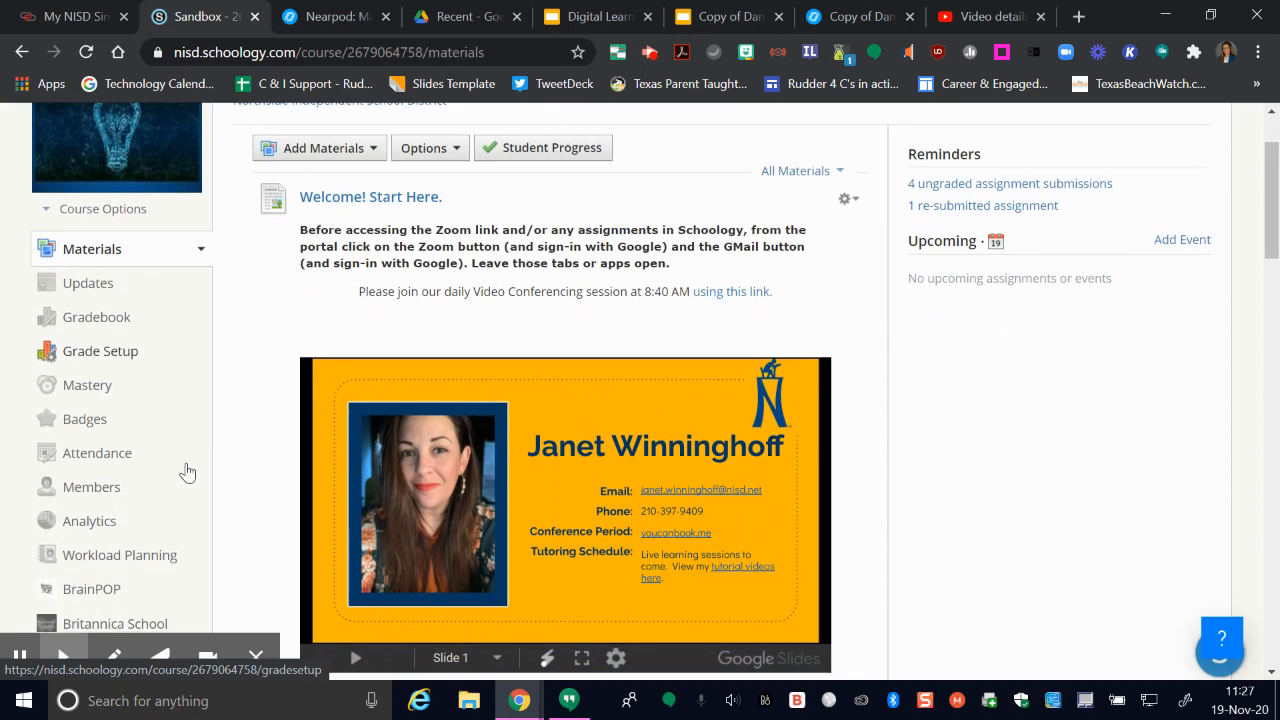
scroll(187, 472, down, 2)
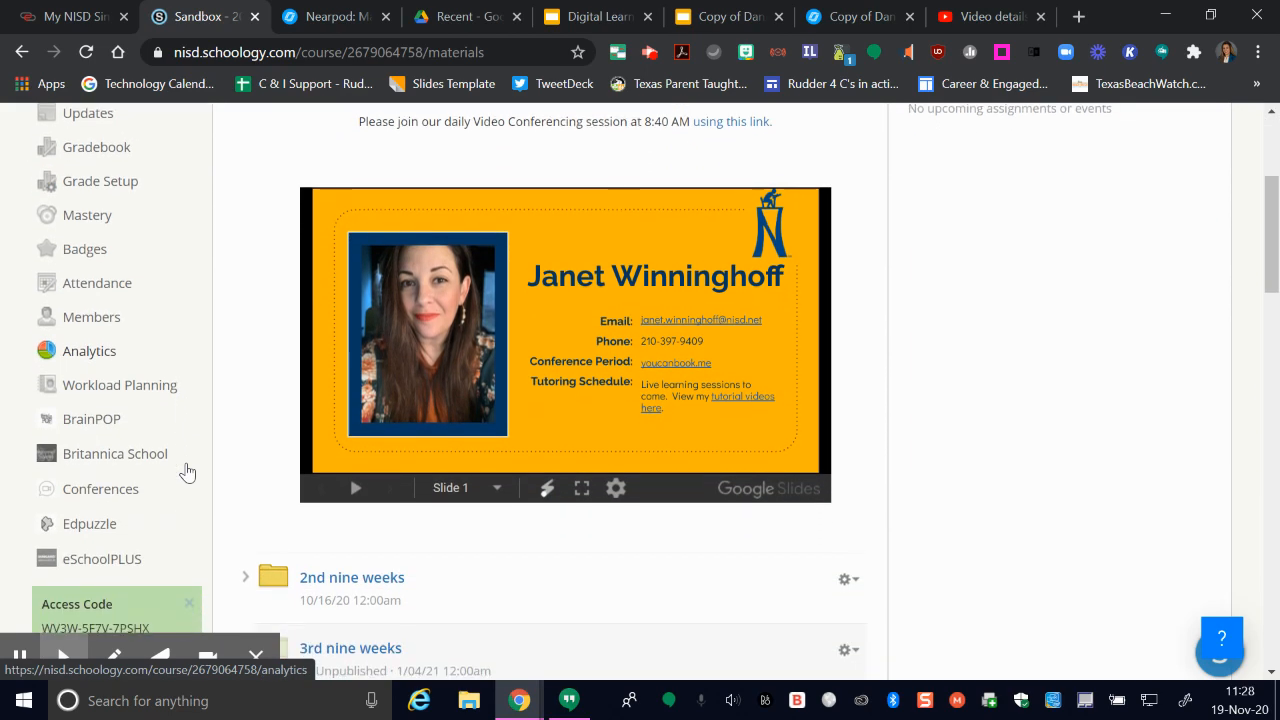
scroll(187, 472, down, 1)
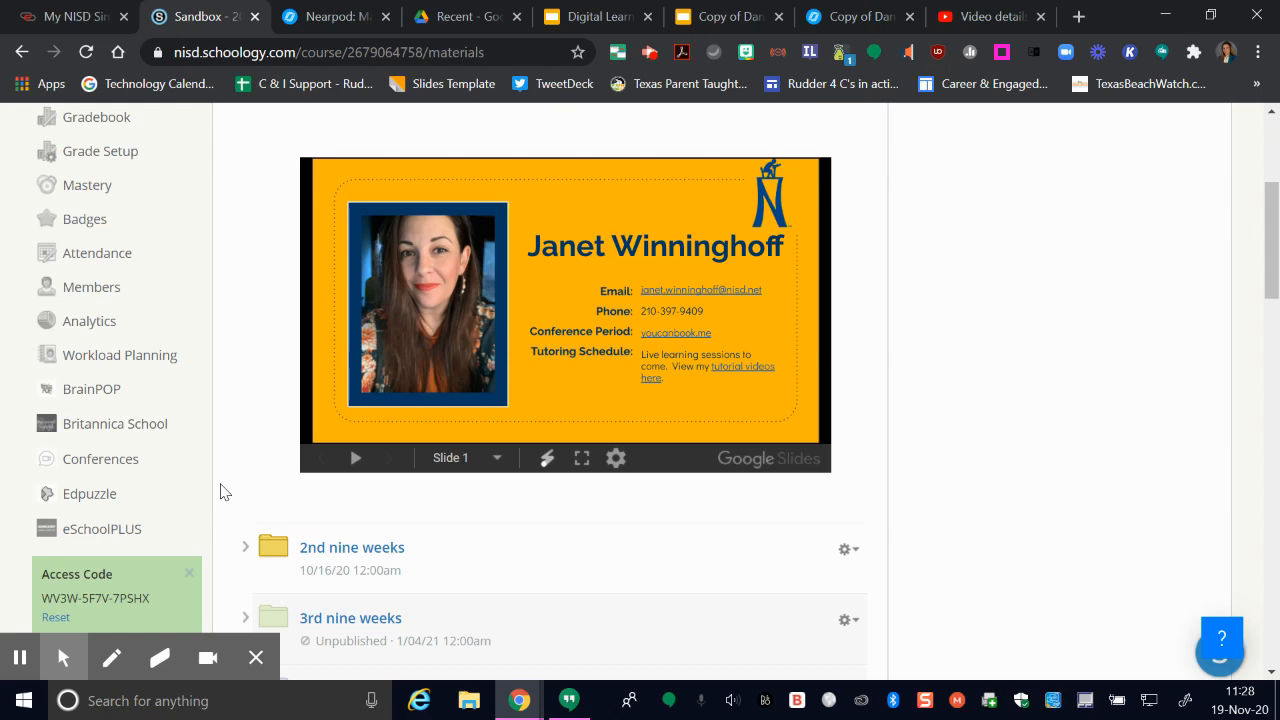
scroll(225, 480, up, 3)
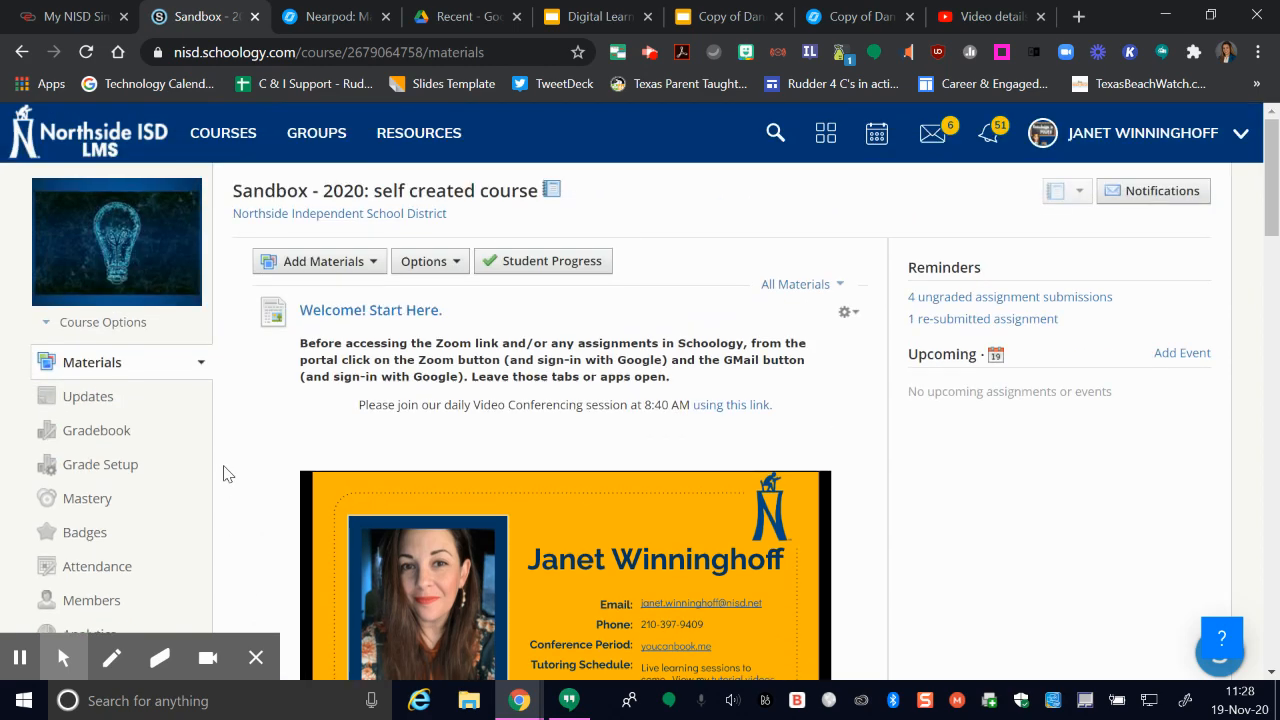
Start a new course assignment named "Nearpod Assignment" and switch its description editor to HTML code view
click(372, 264)
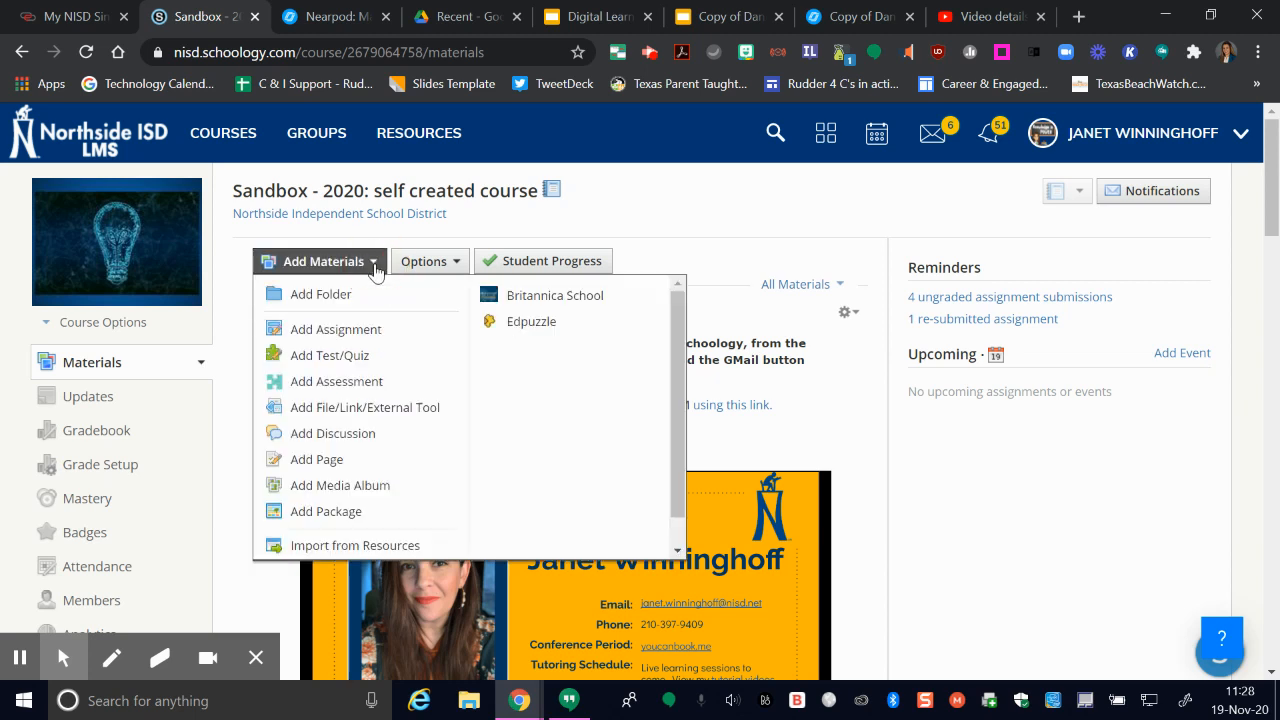
click(316, 328)
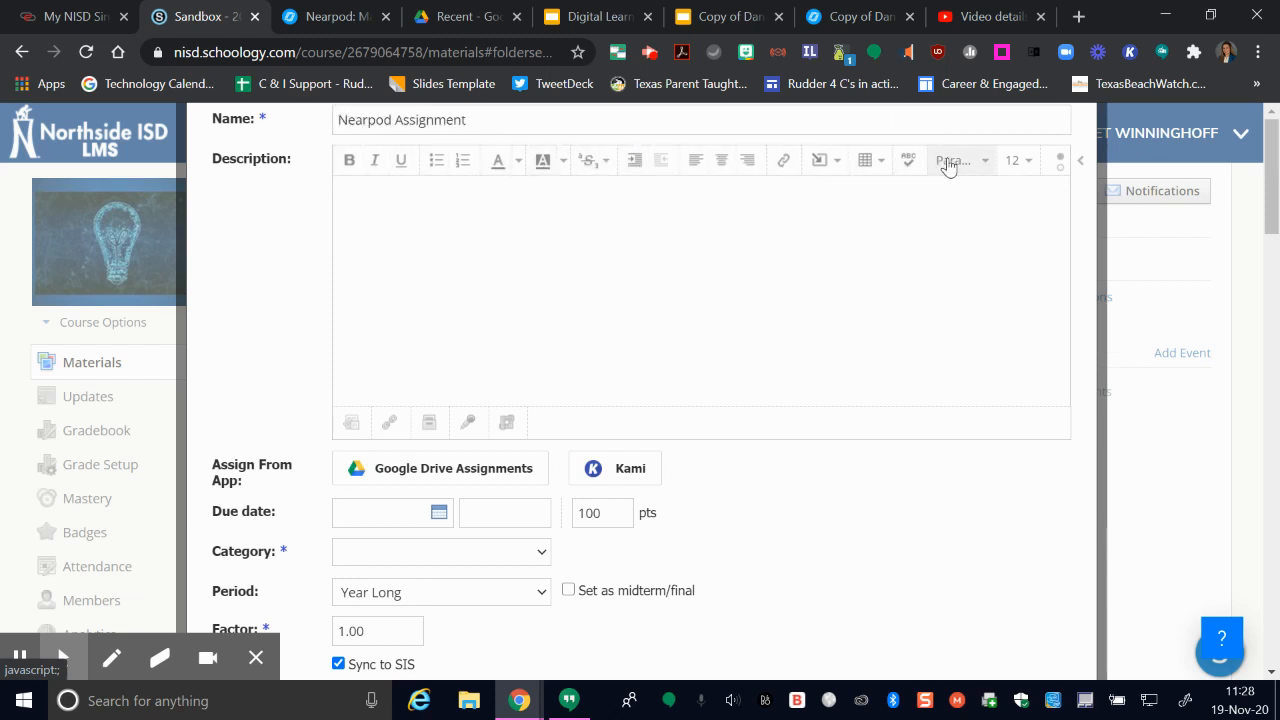
click(1061, 170)
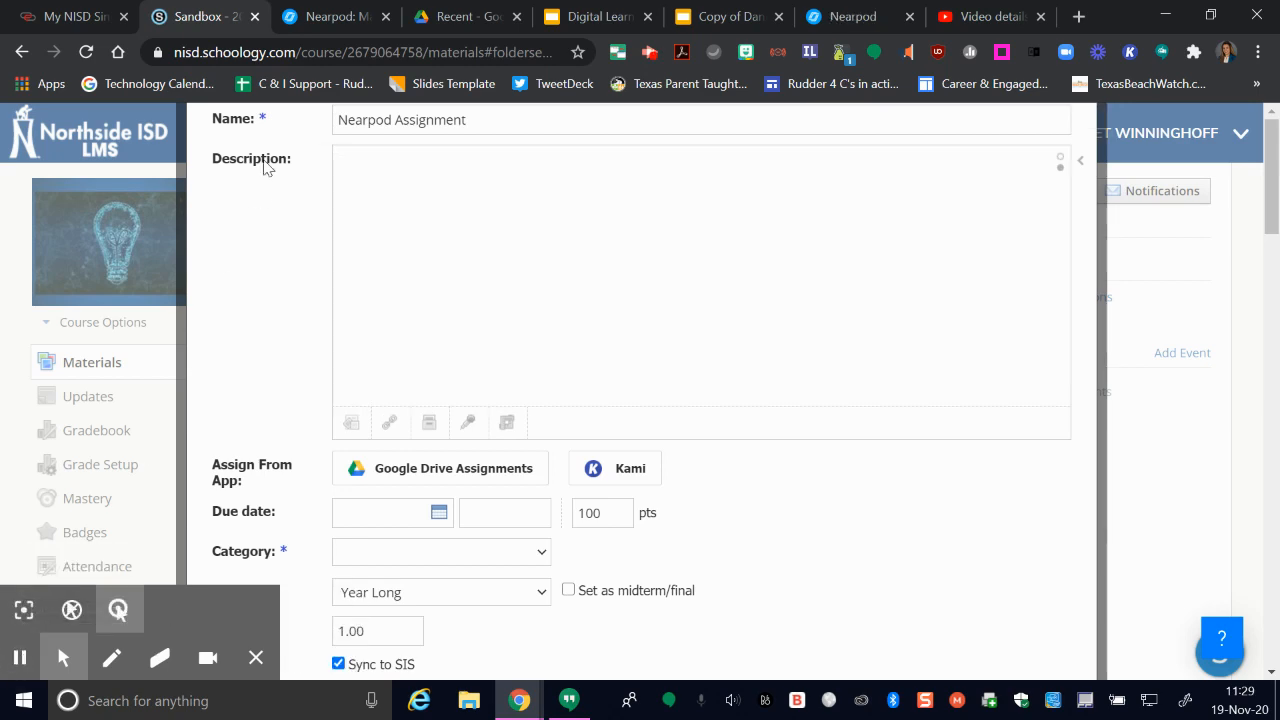
Switch to the Nearpod library and launch "Copy of Daniel's Story" as a Student-Paced lesson
click(330, 22)
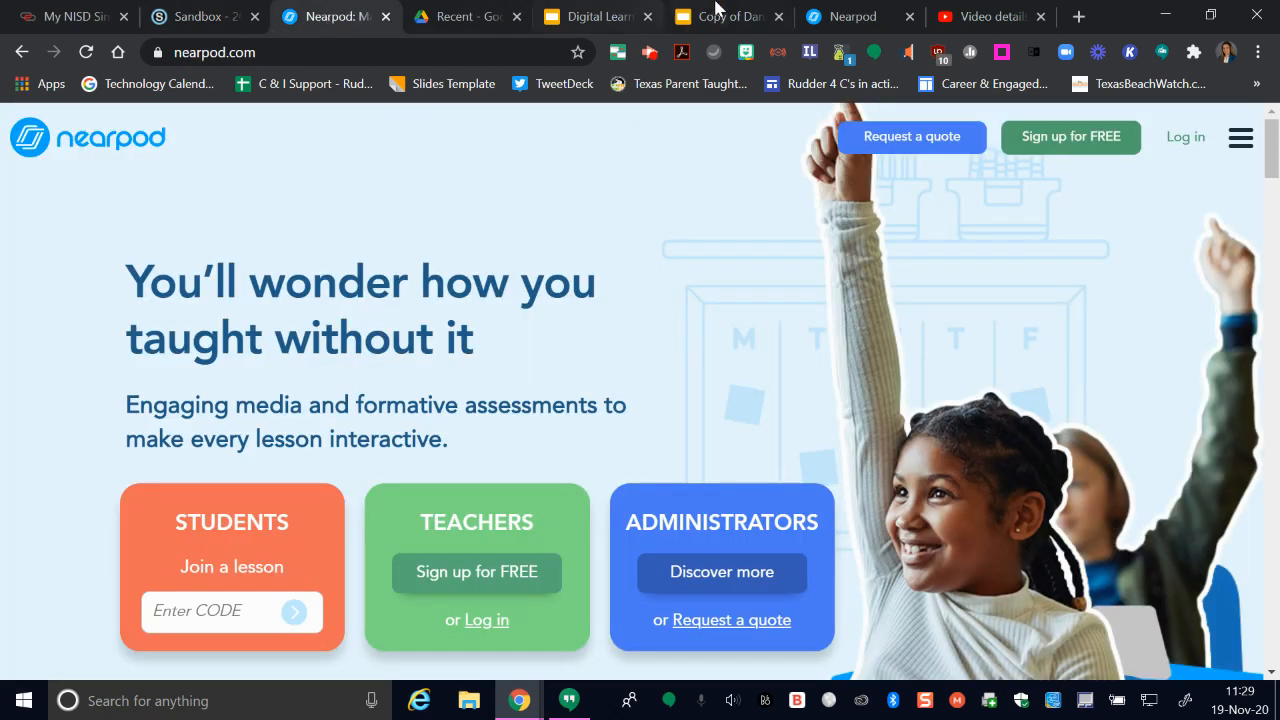
click(830, 22)
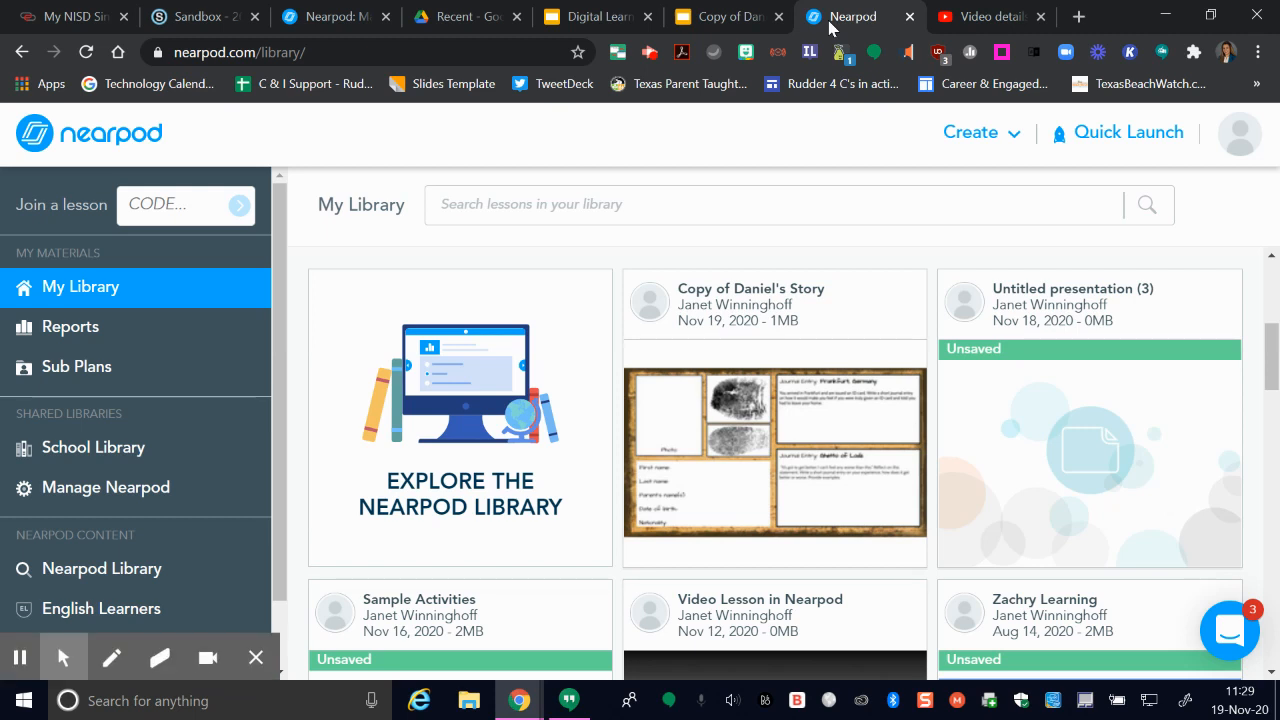
mouse_move(763, 366)
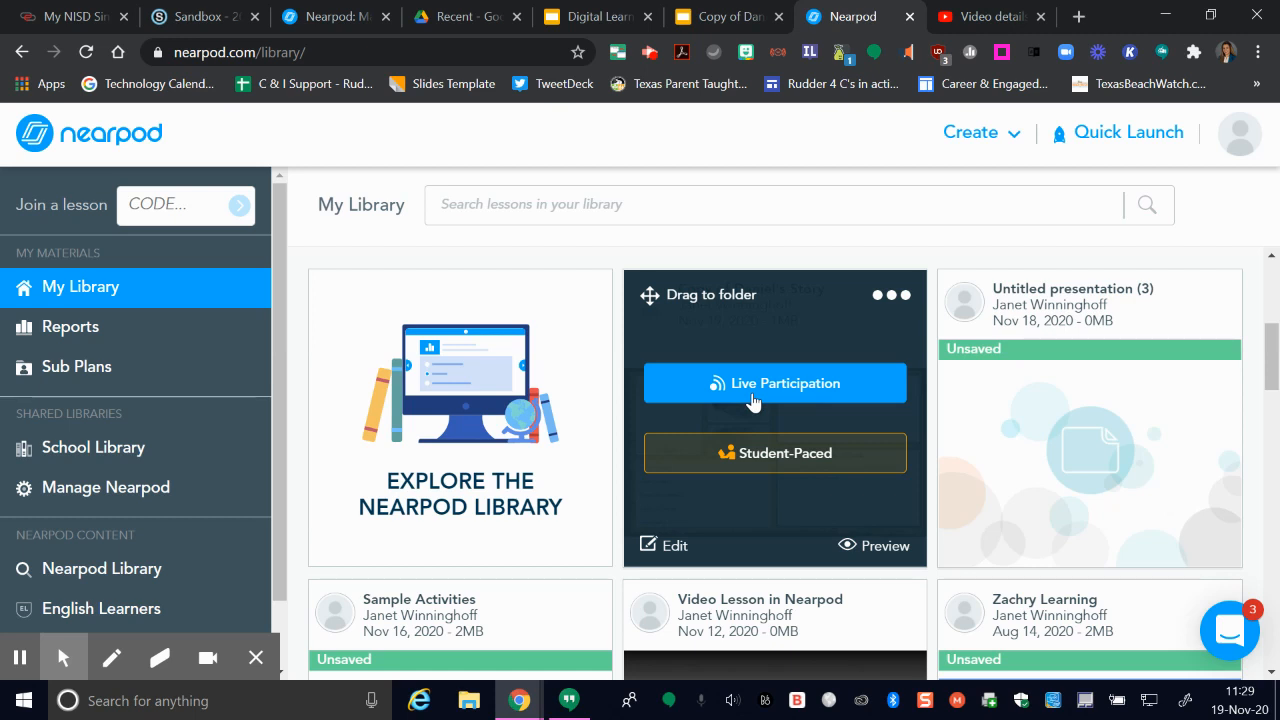
click(741, 458)
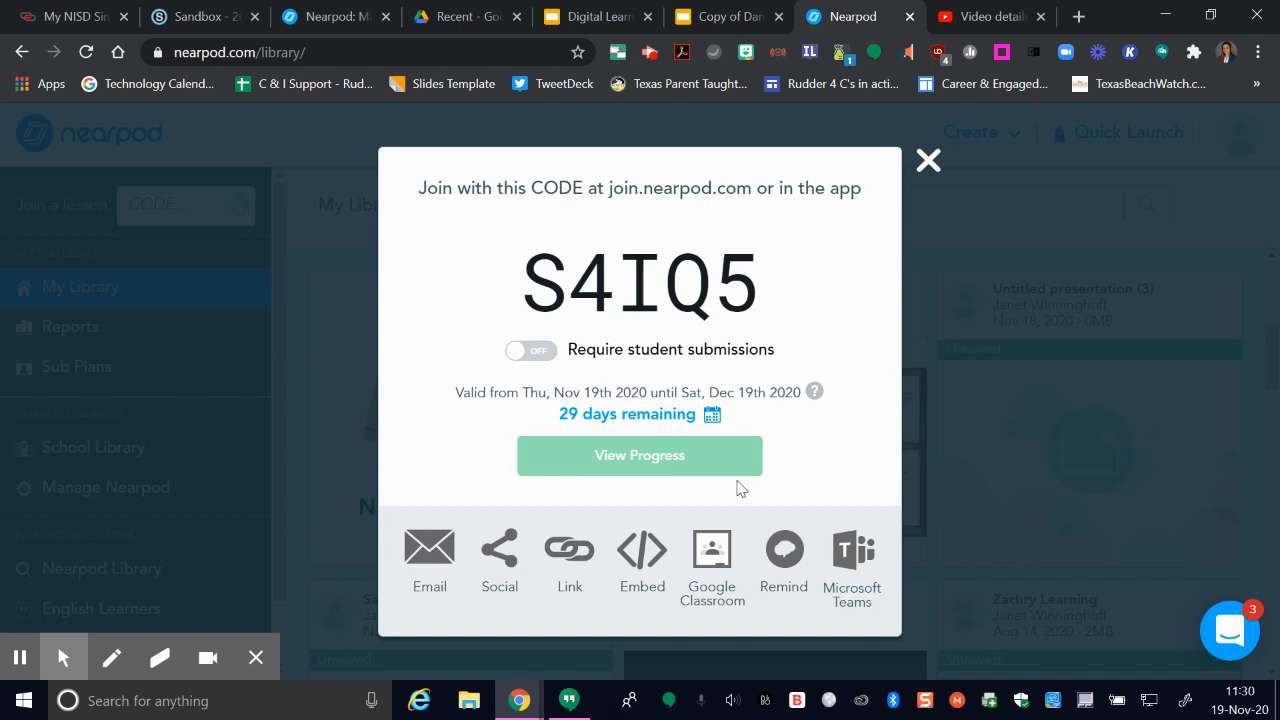
Copy the Medium-size embed code for the student-paced lesson
click(645, 567)
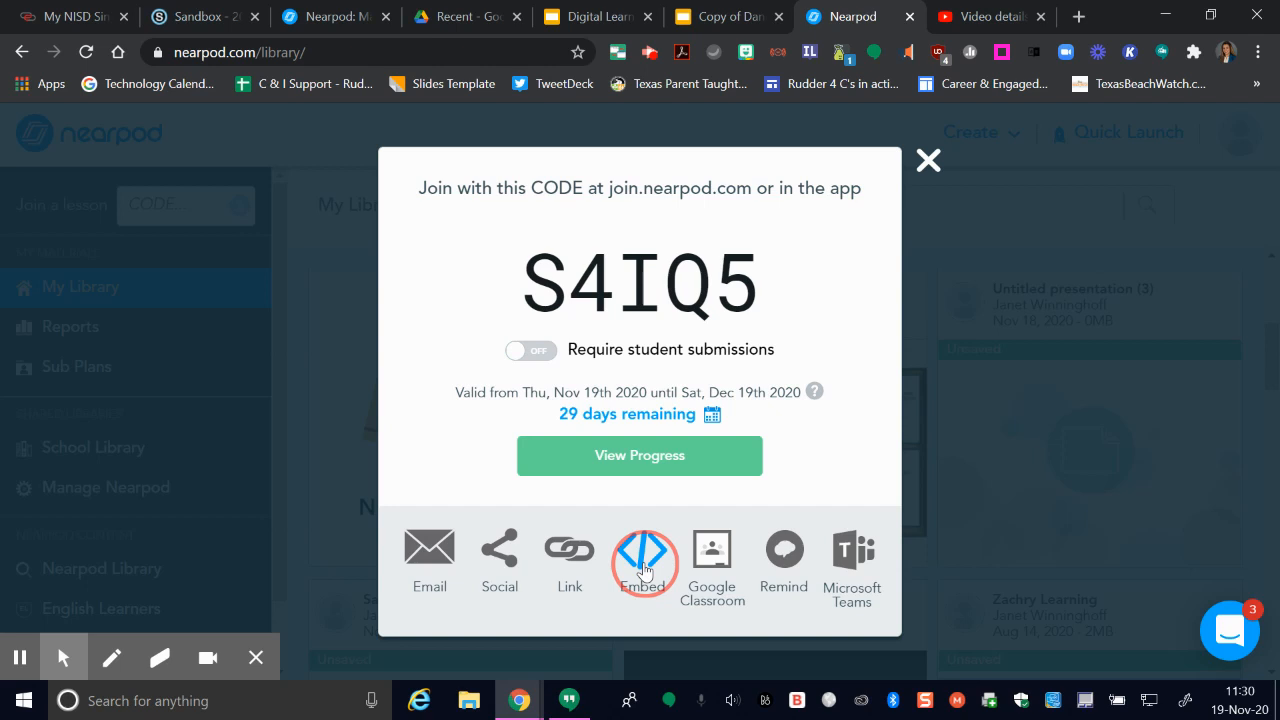
scroll(790, 578, down, 2)
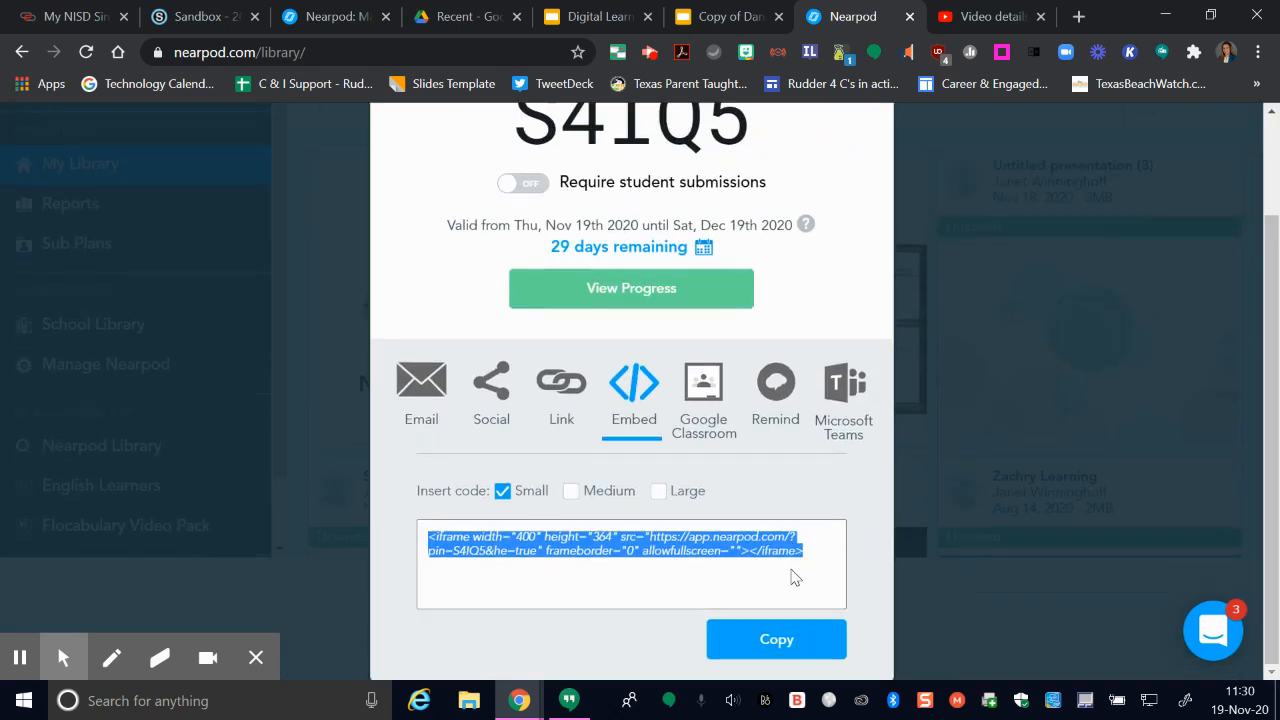
click(571, 491)
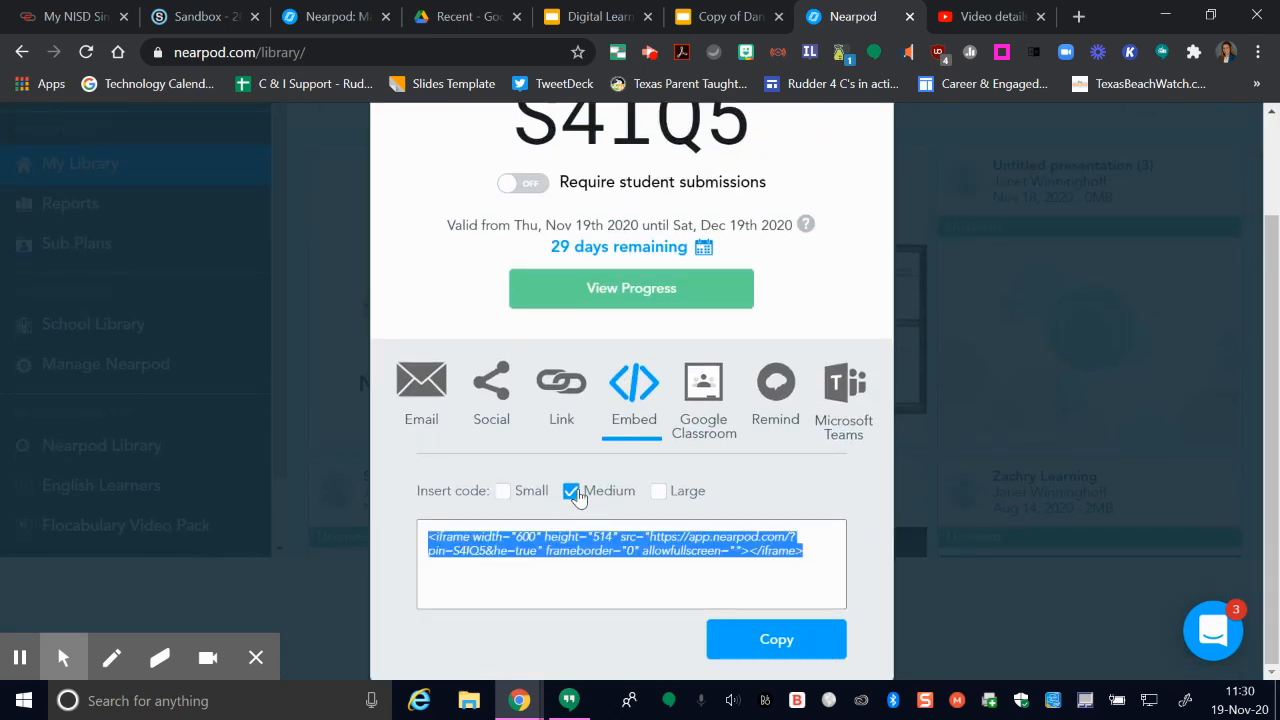
click(775, 640)
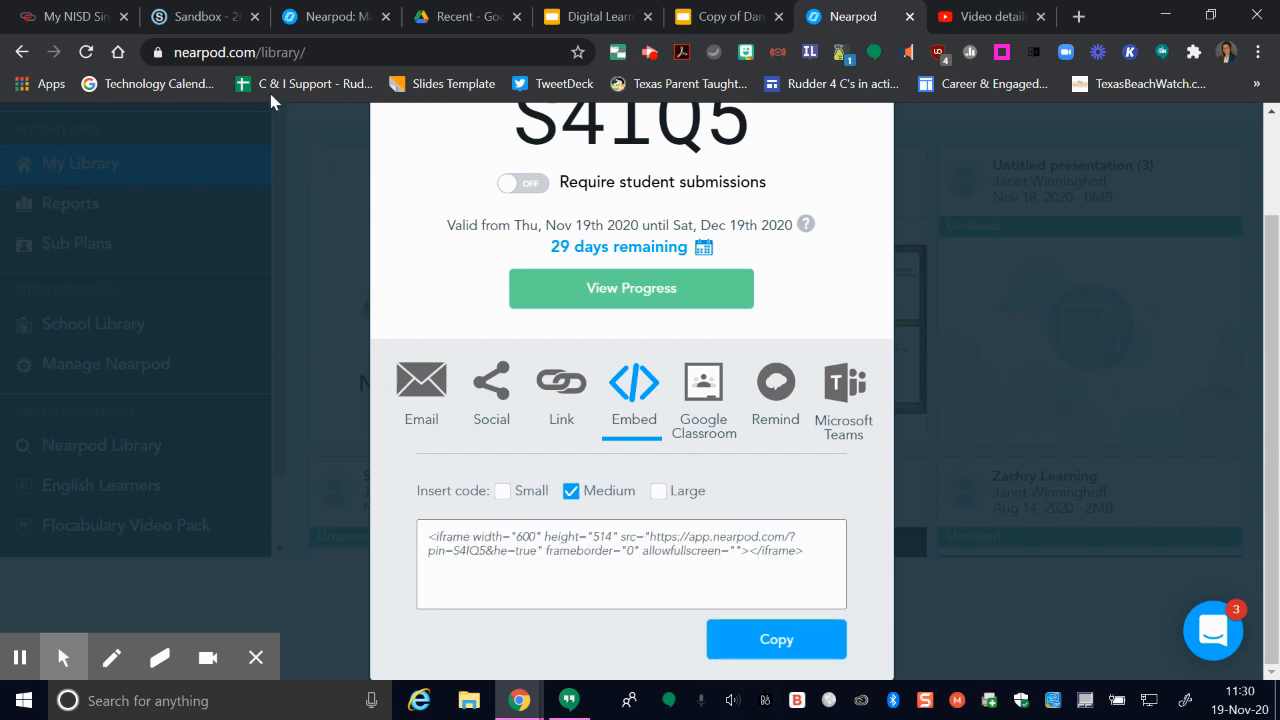
Switch back to Schoology, paste the Nearpod embed code into the assignment description and return the editor to visual view
click(205, 20)
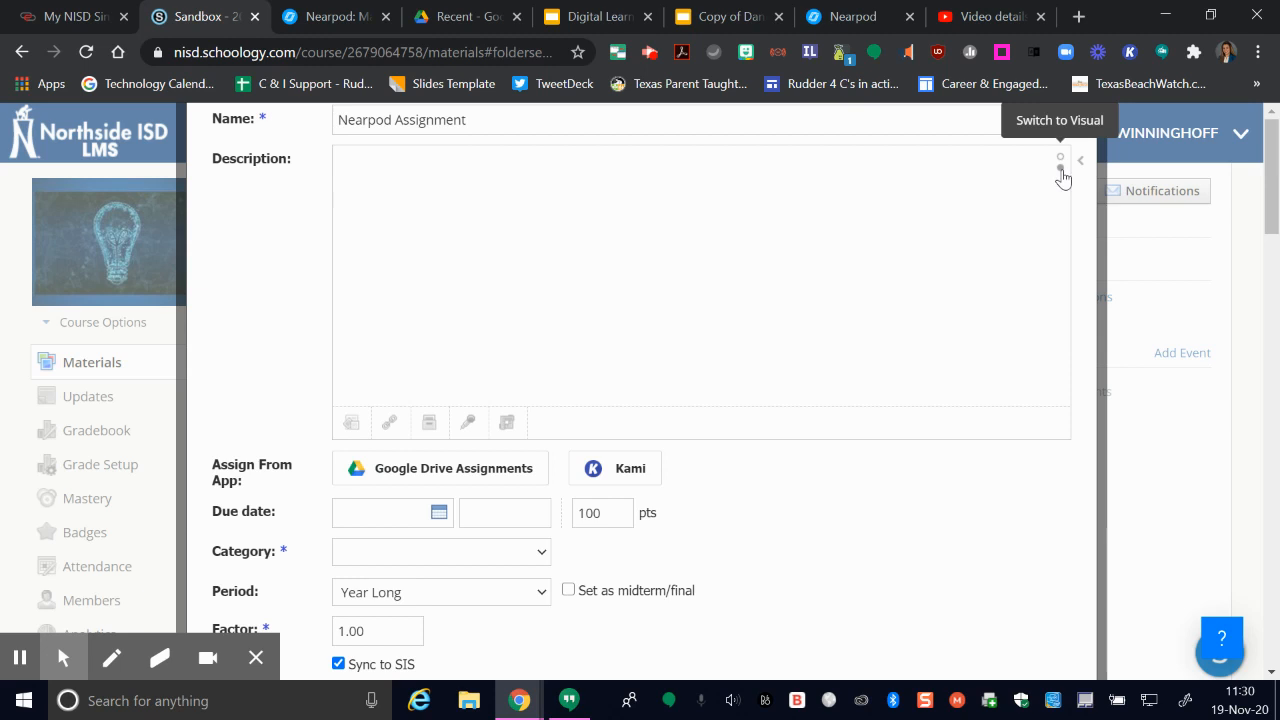
click(431, 198)
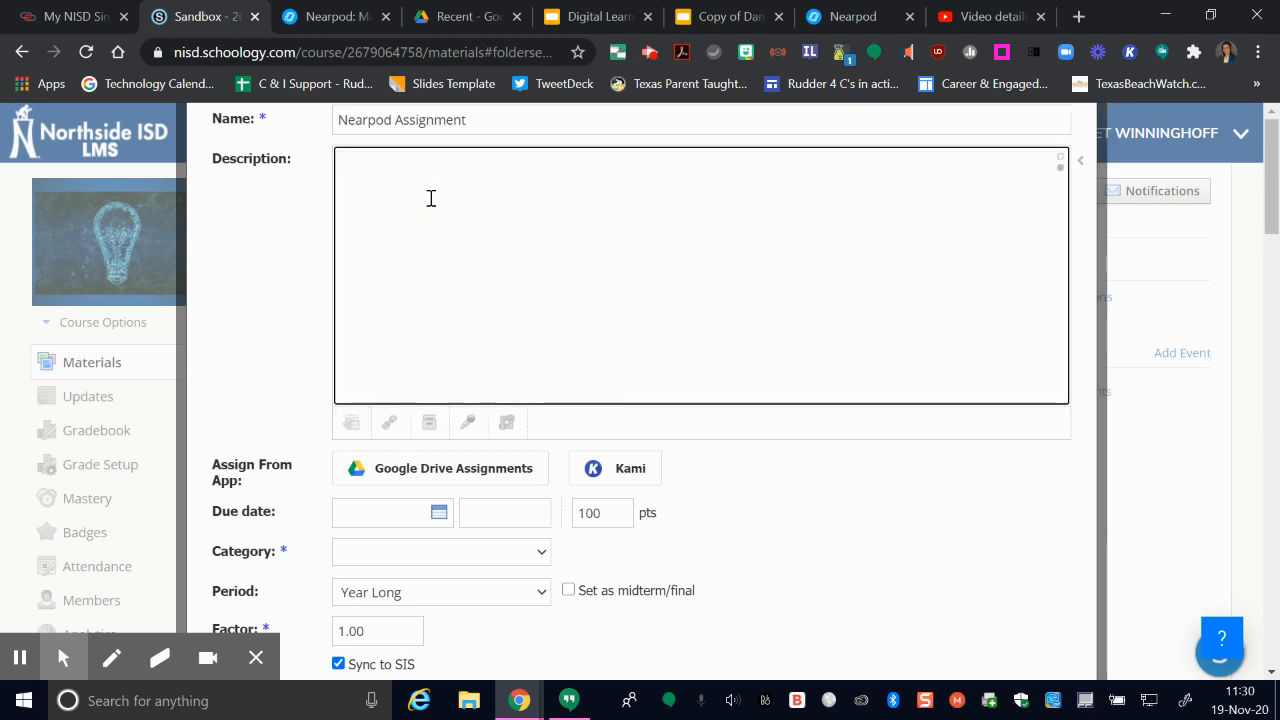
key(ctrl+v)
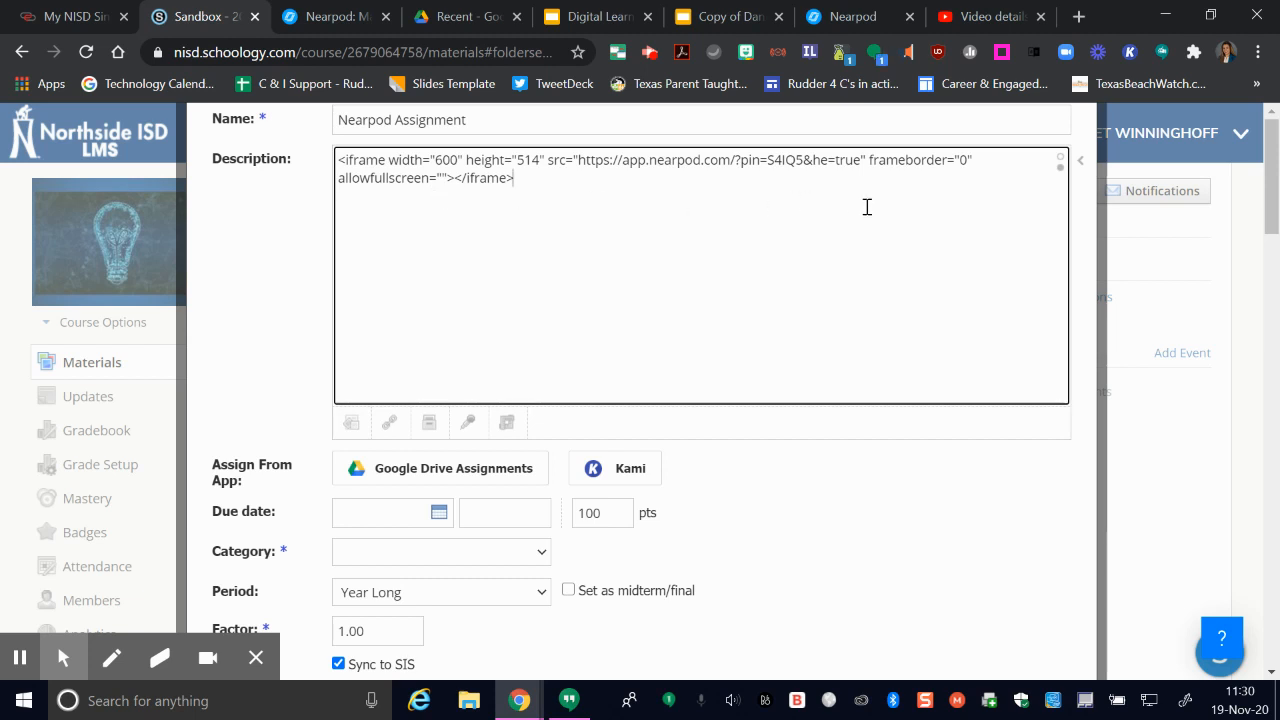
click(1062, 163)
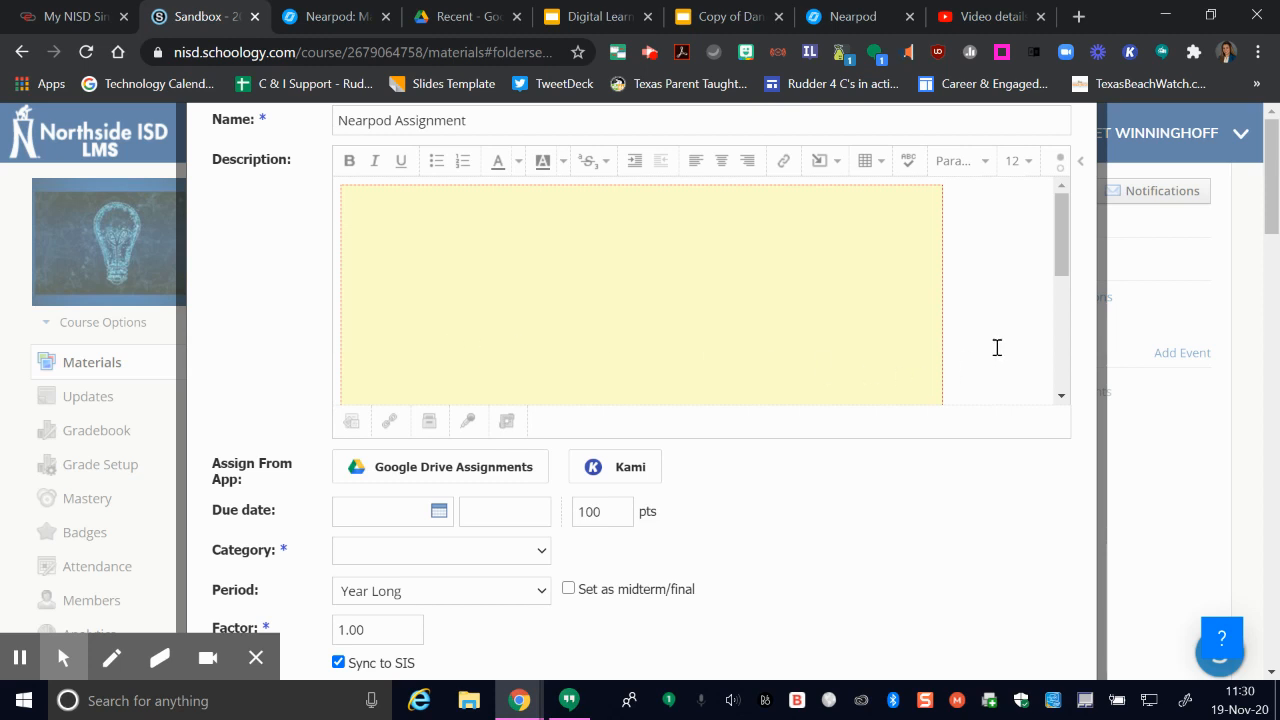
Set the assignment's due date to November 20, 2020
scroll(997, 347, down, 2)
scroll(918, 580, down, 3)
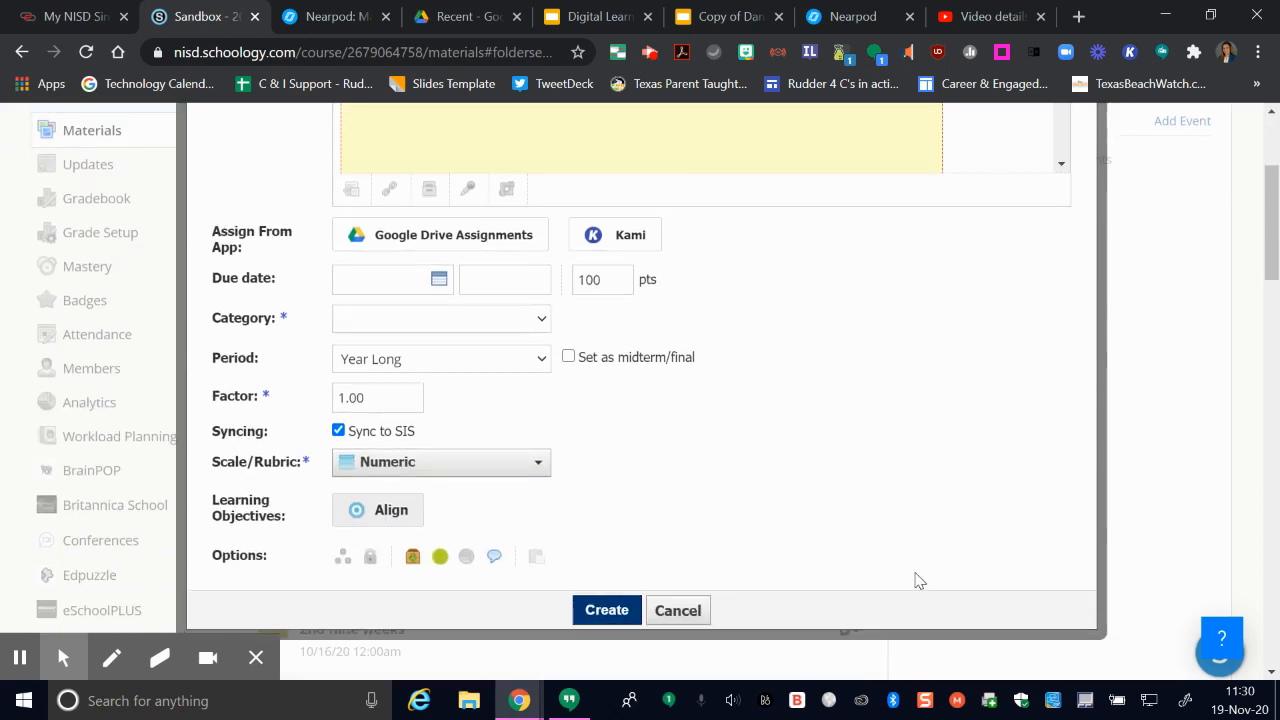
click(437, 283)
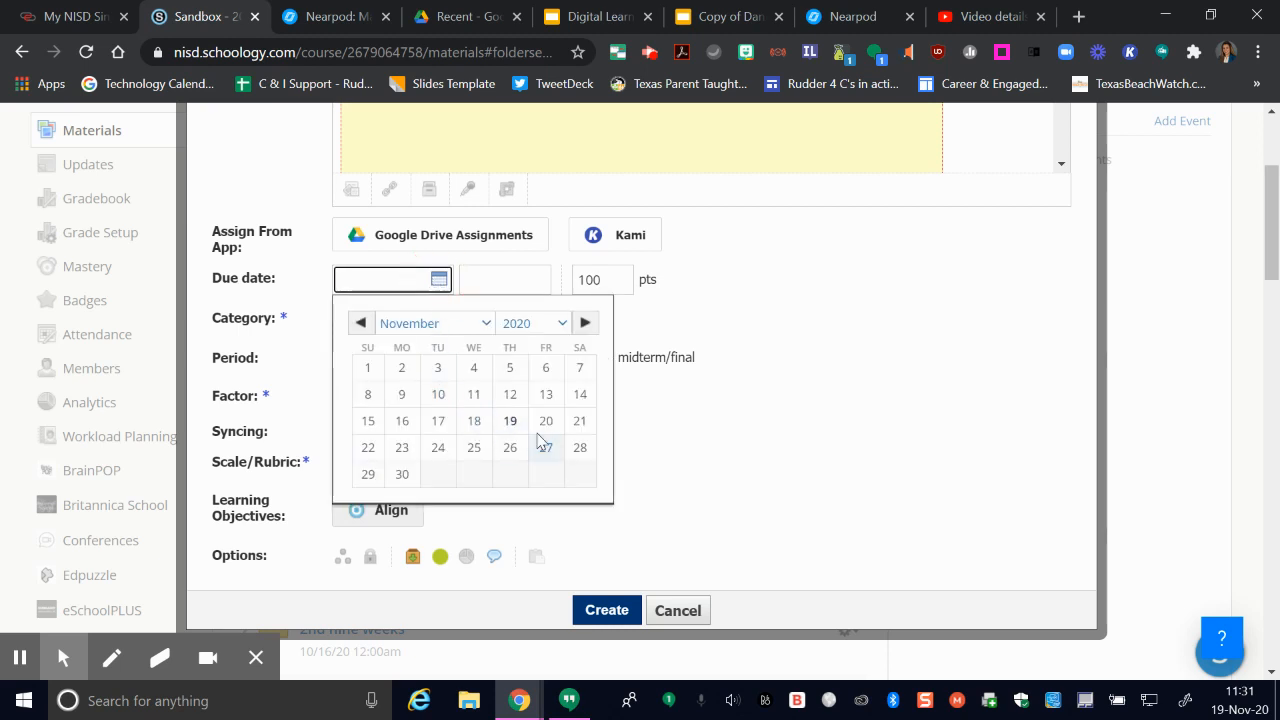
click(540, 430)
Set the assignment's grading category to Formative and create the assignment
scroll(620, 500, down, 2)
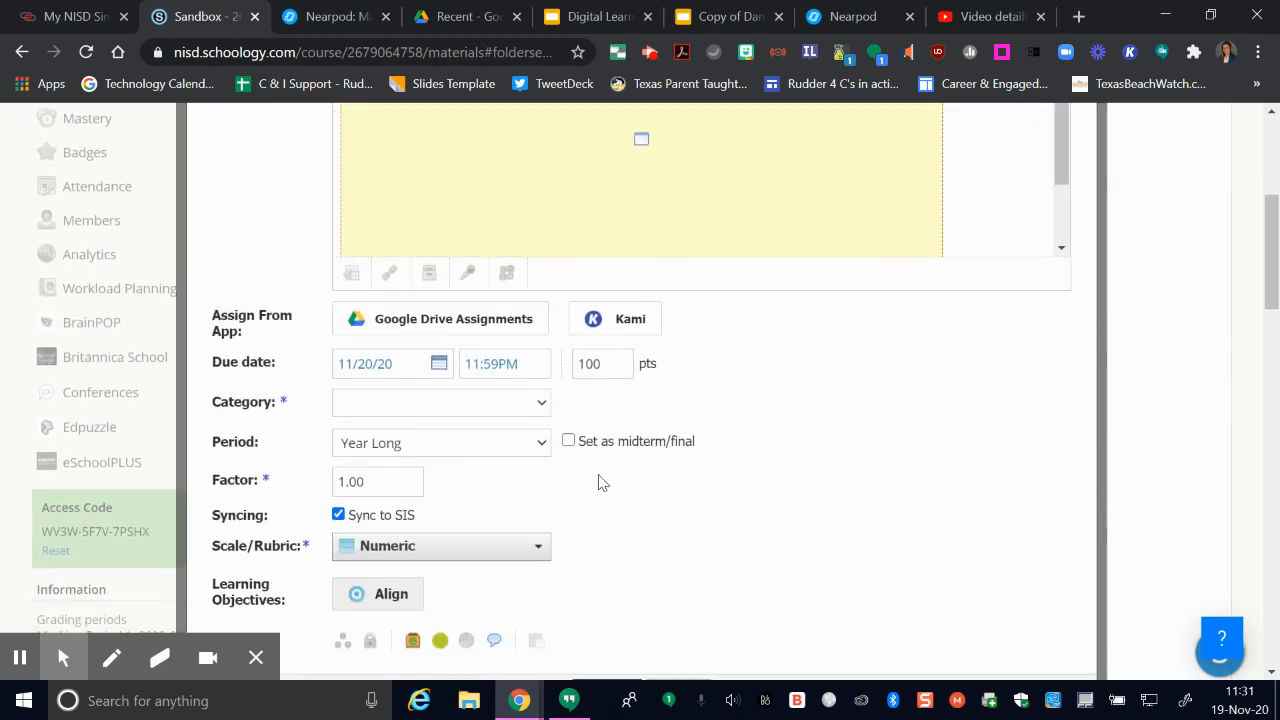
click(542, 405)
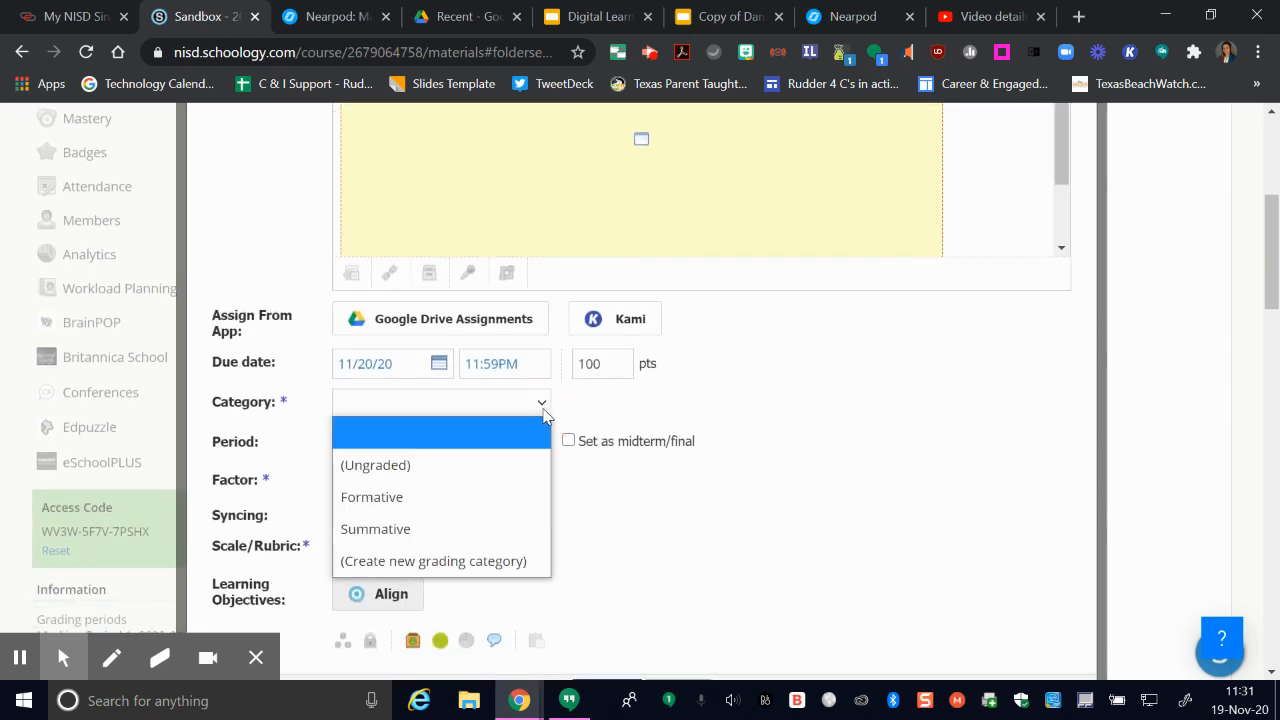
click(434, 503)
scroll(706, 489, down, 3)
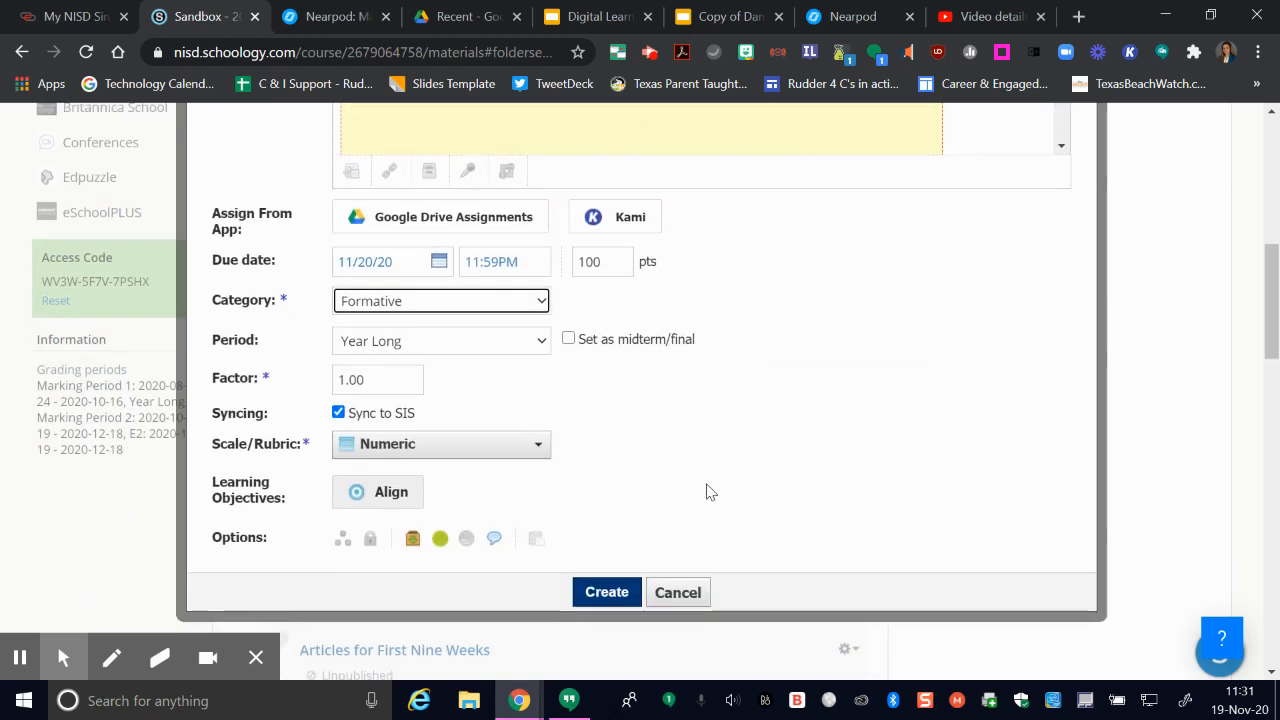
scroll(503, 511, down, 1)
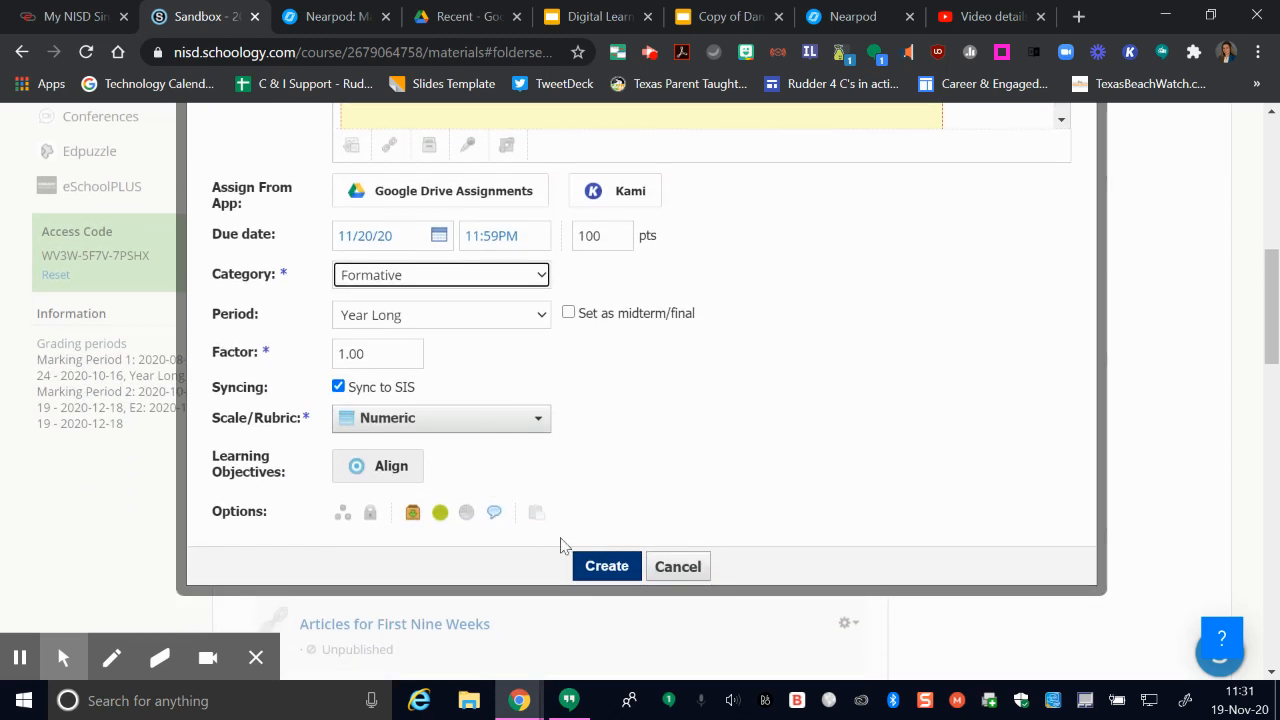
click(604, 567)
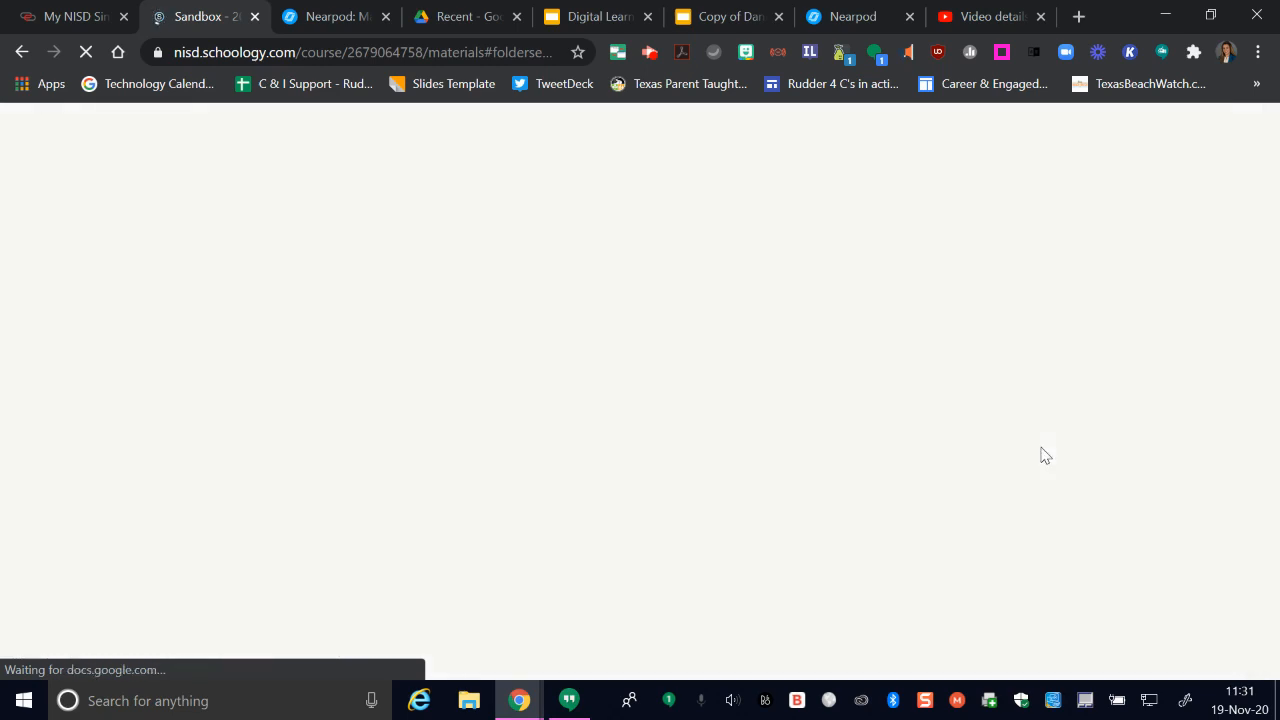
Open the new Nearpod Assignment from the course materials and examine the lesson embedded on its page
scroll(958, 428, down, 2)
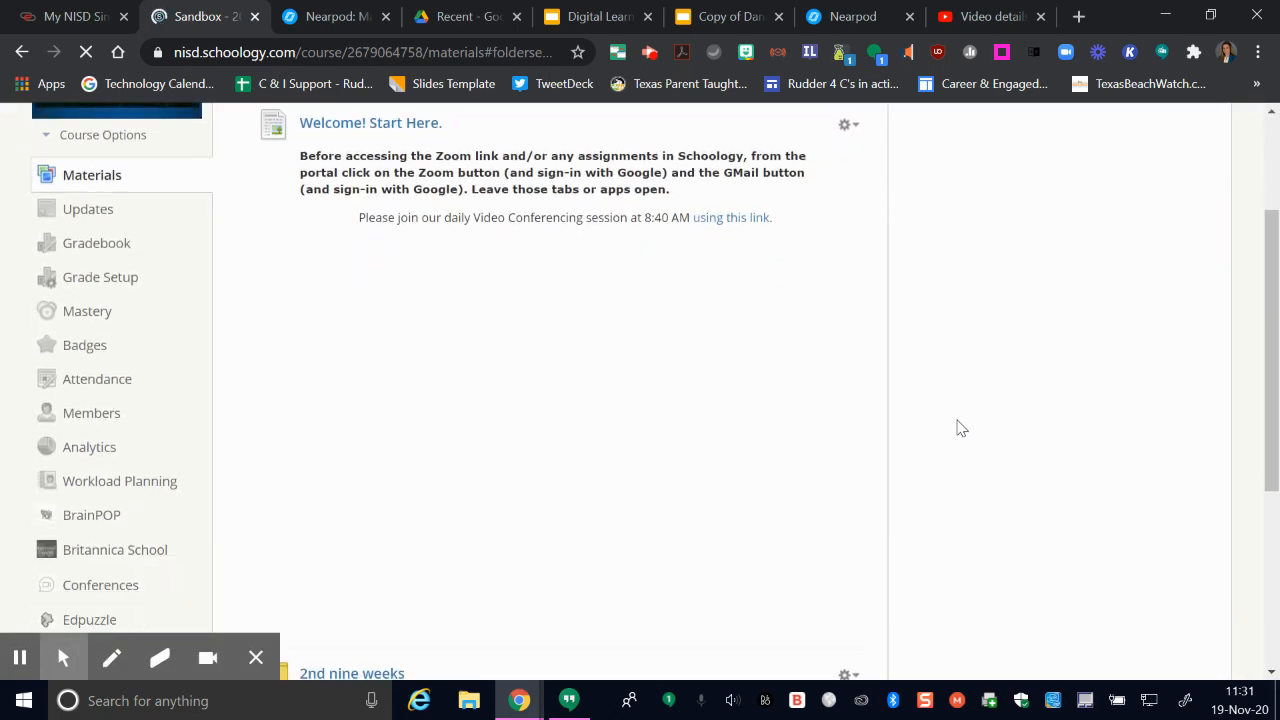
scroll(958, 428, down, 4)
scroll(958, 428, down, 4)
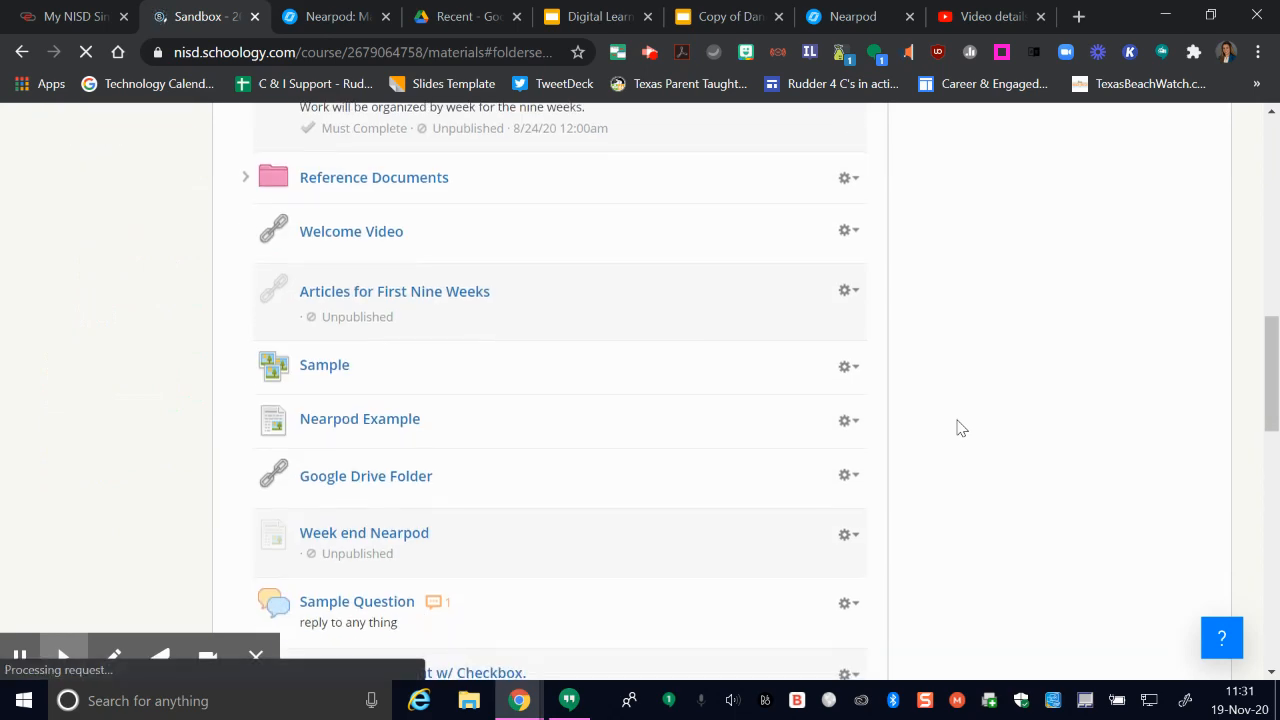
scroll(958, 428, down, 15)
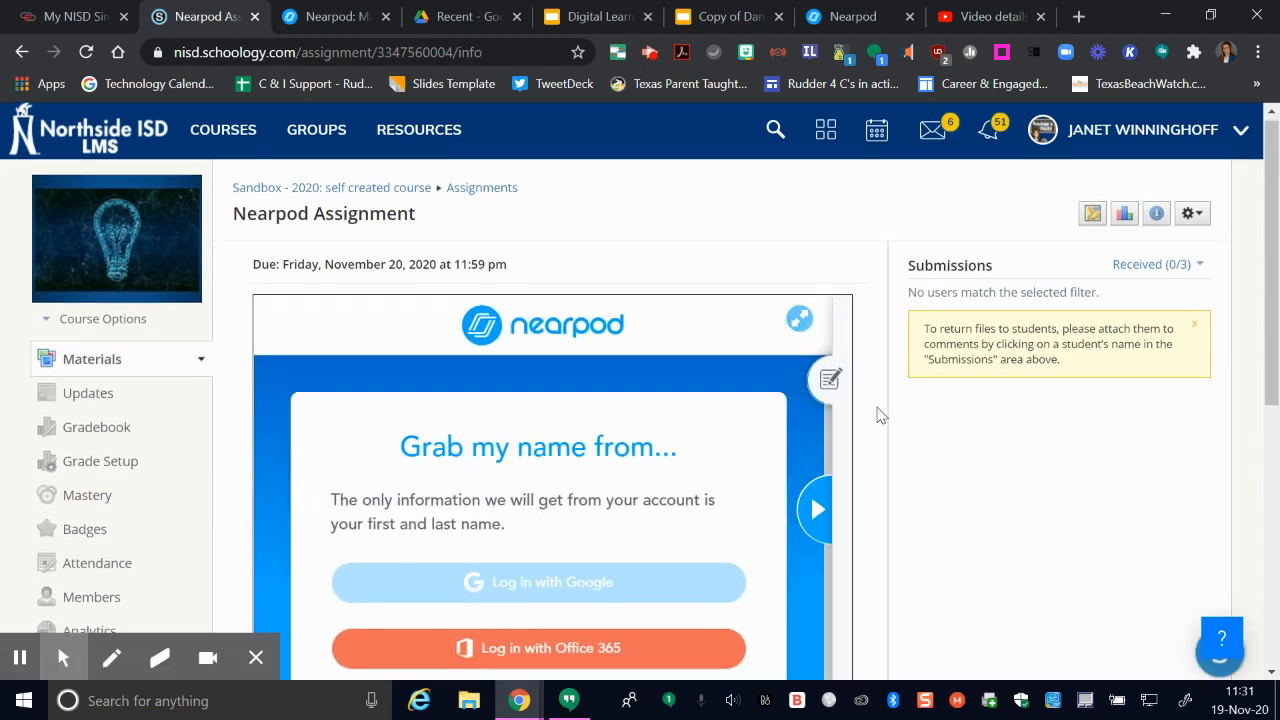
scroll(880, 415, down, 1)
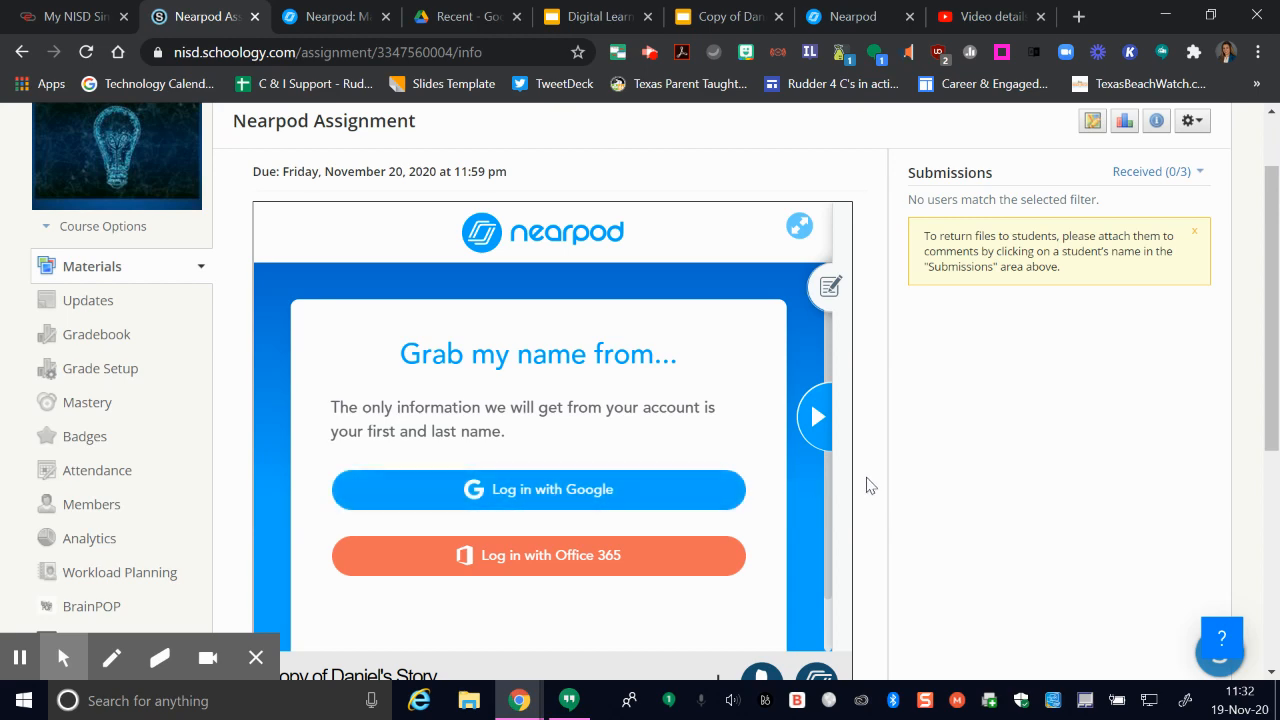
scroll(868, 484, down, 2)
scroll(868, 485, up, 1)
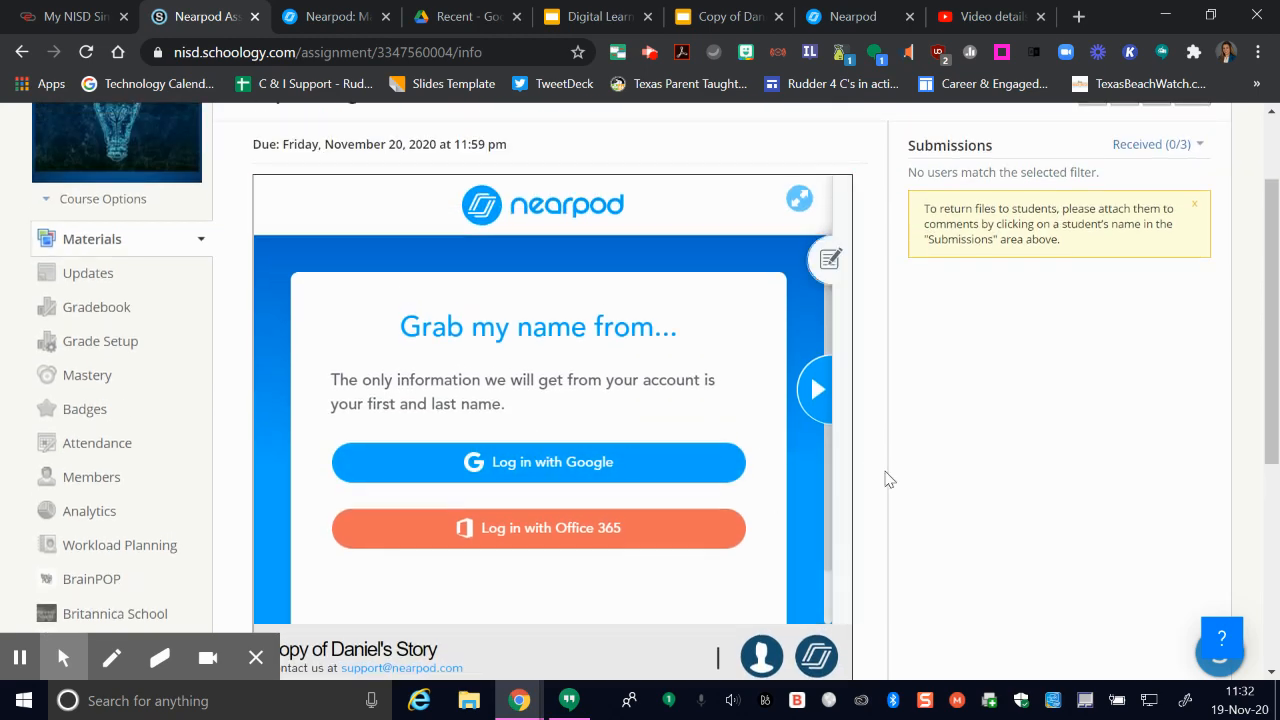
scroll(886, 479, up, 1)
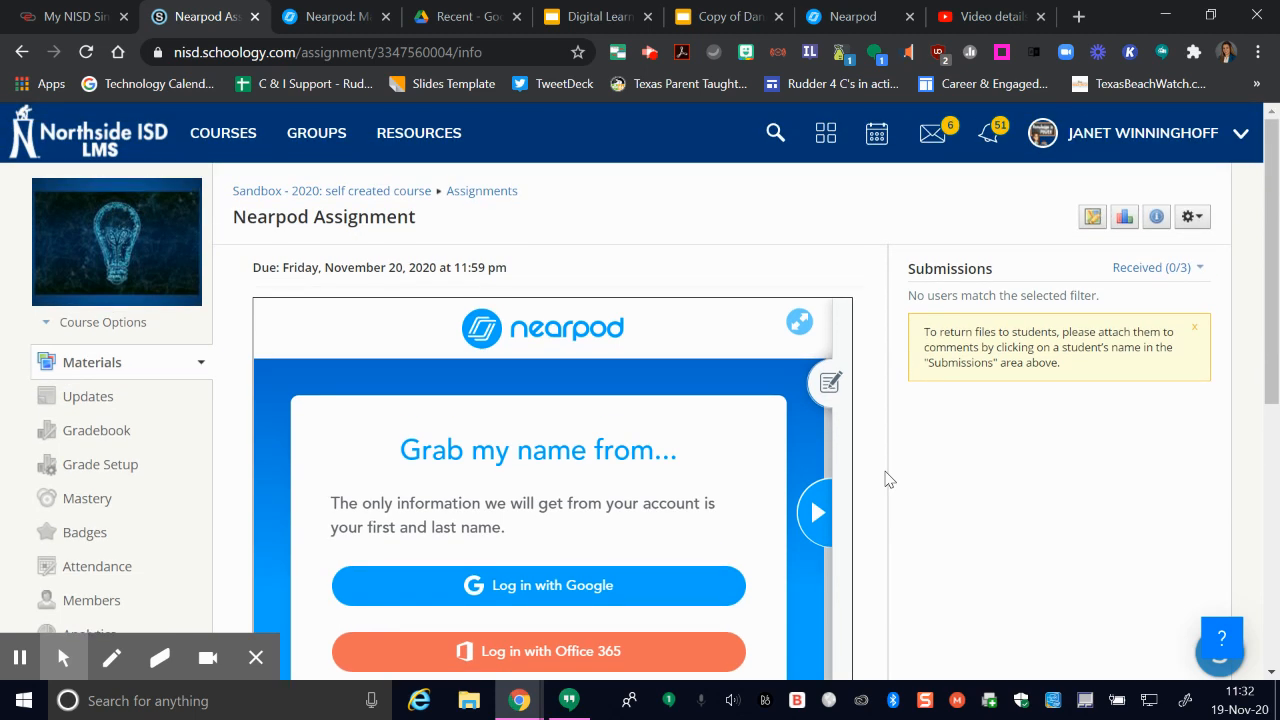
Switch back to the Nearpod library and close the student-paced sharing dialog
click(315, 29)
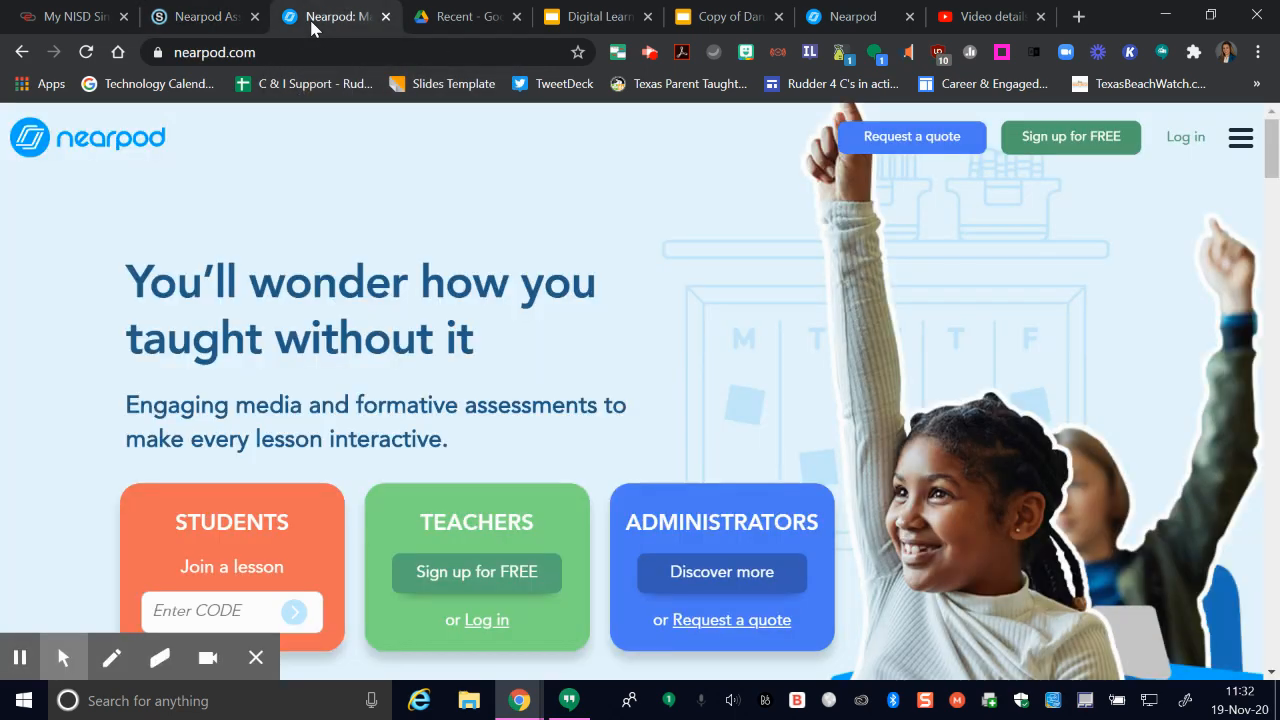
click(848, 16)
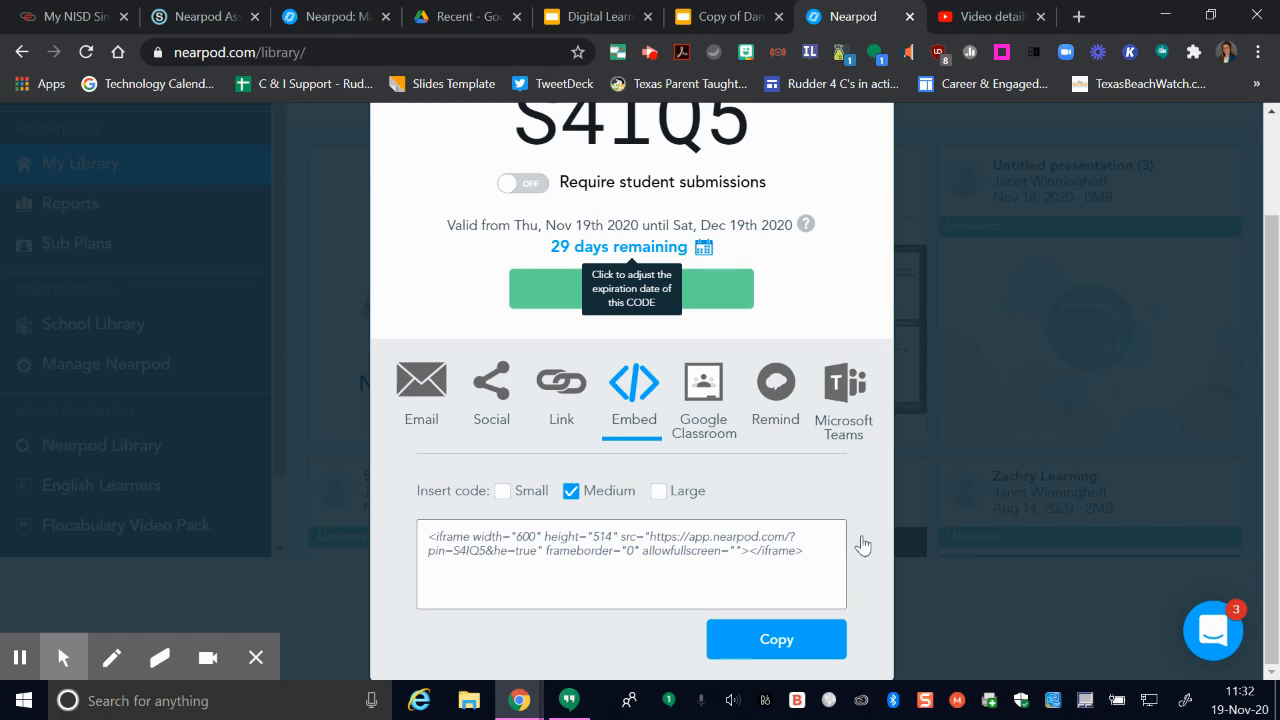
scroll(863, 545, up, 2)
click(920, 120)
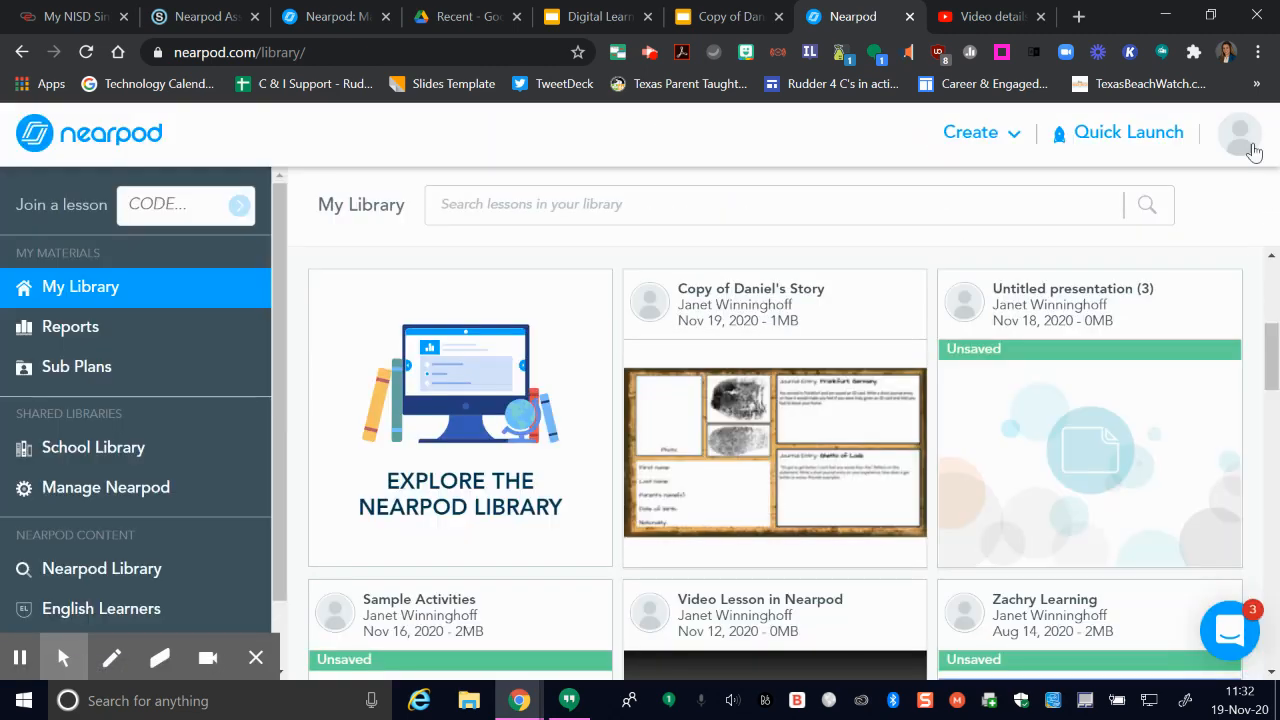
Open the account's lesson settings and examine the option requiring student names to autofill when joining a lesson
click(1240, 149)
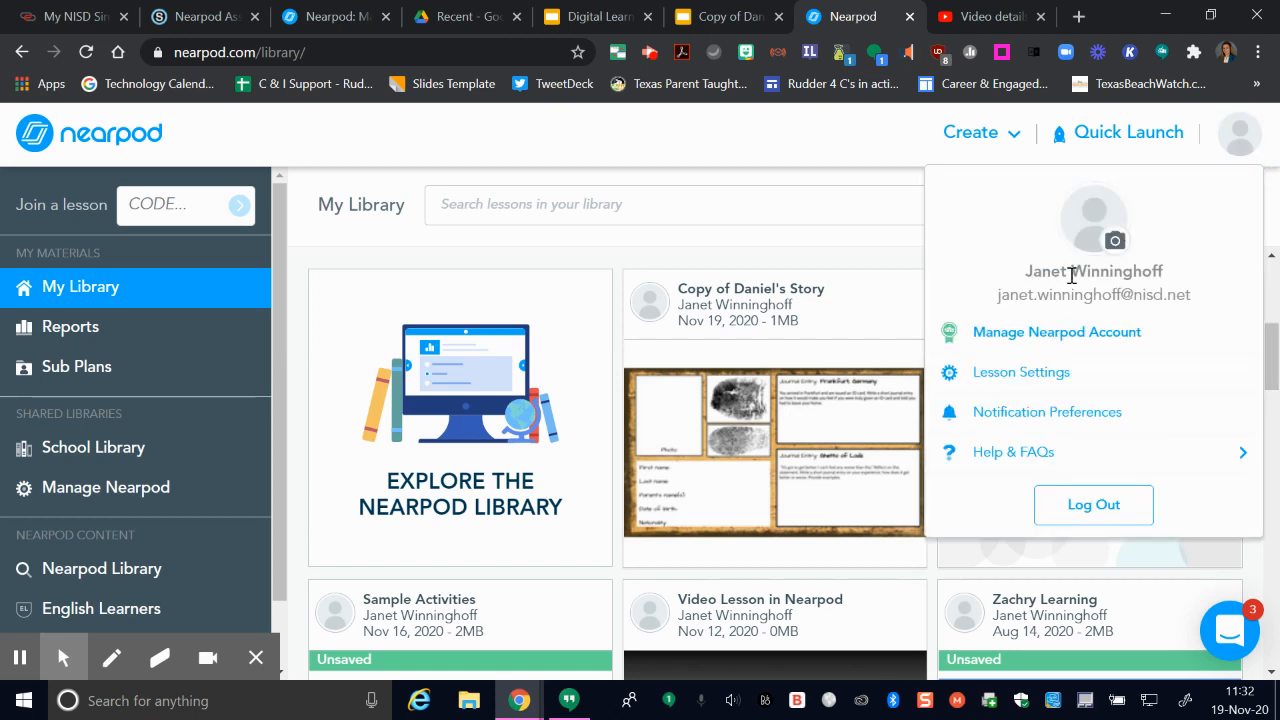
click(993, 378)
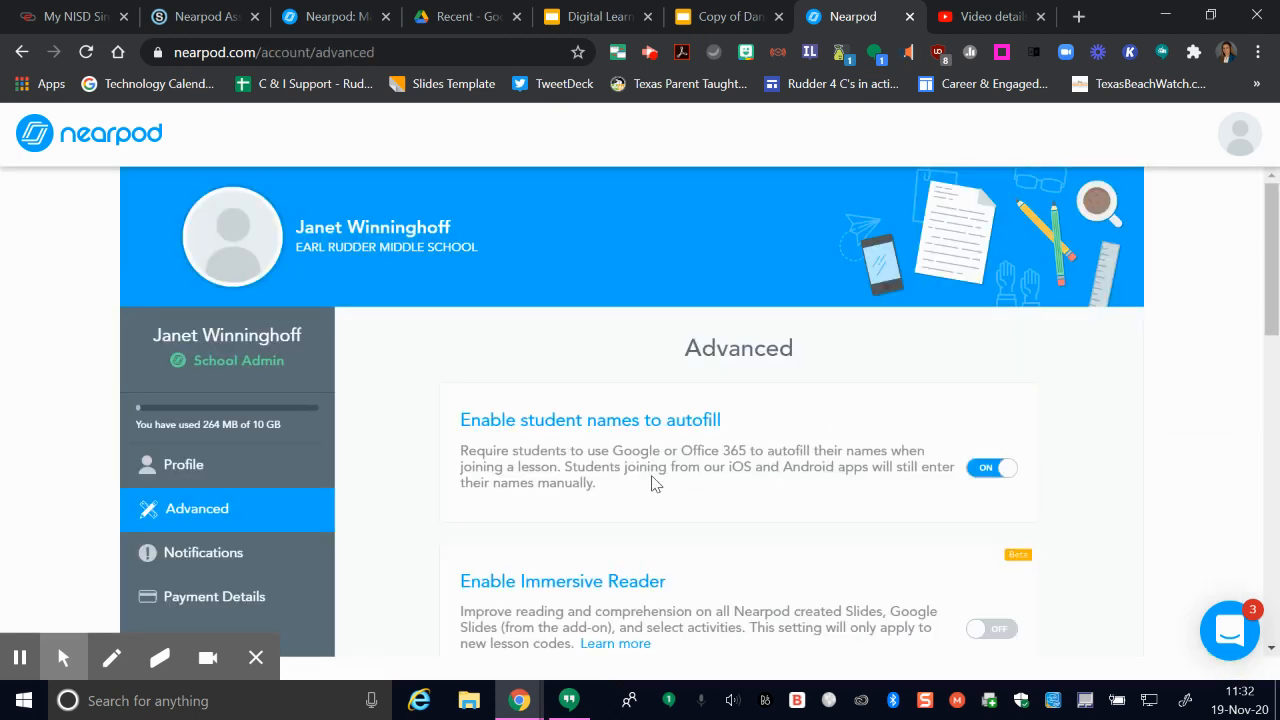
scroll(651, 484, down, 1)
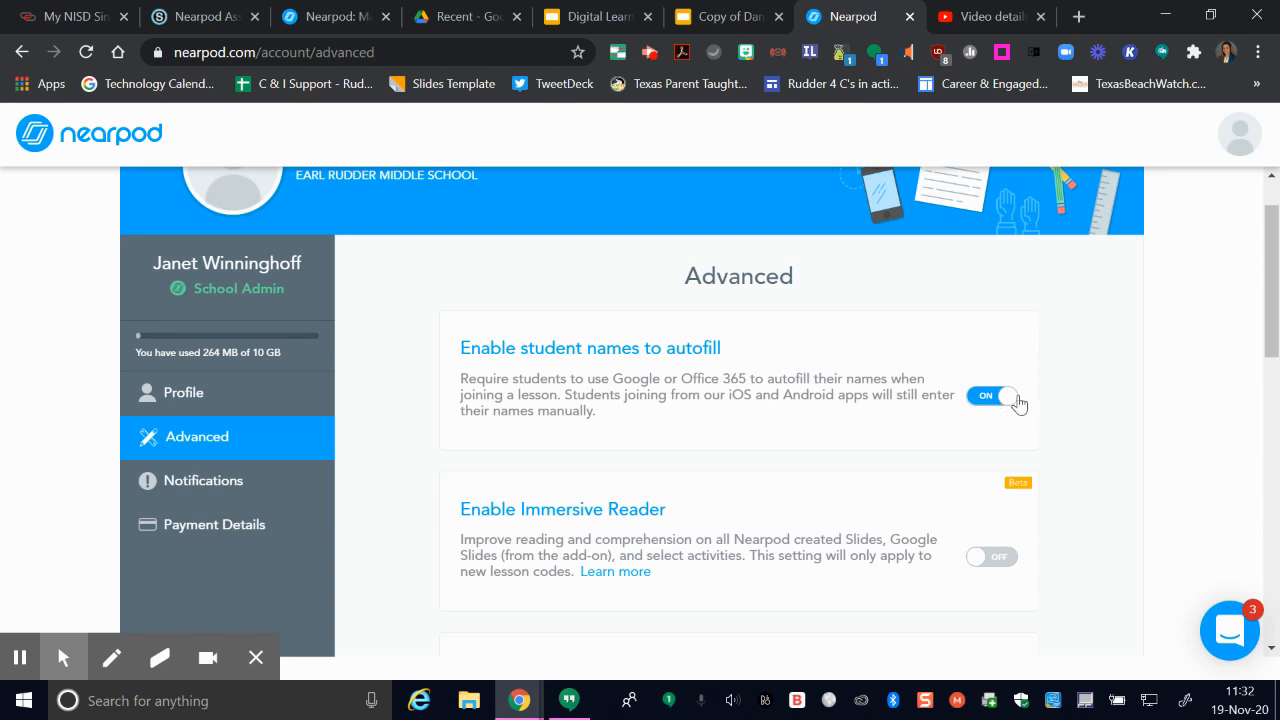
scroll(1058, 375, down, 2)
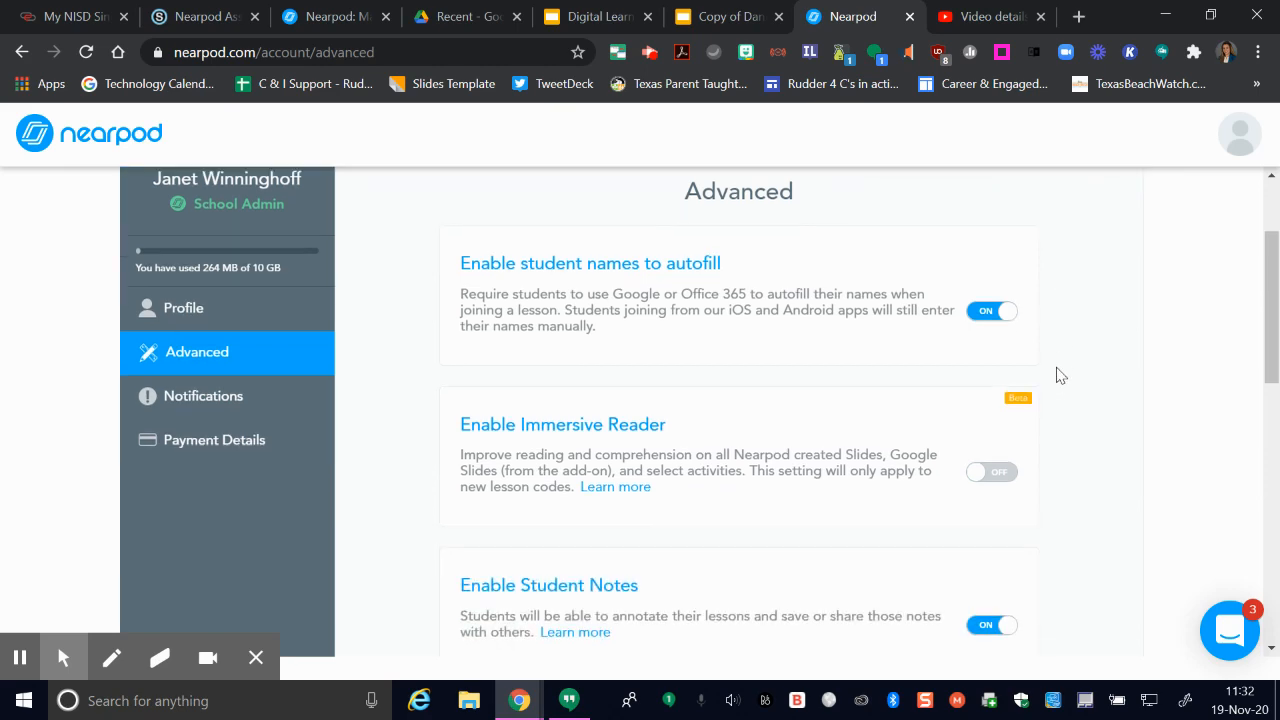
scroll(1060, 375, up, 3)
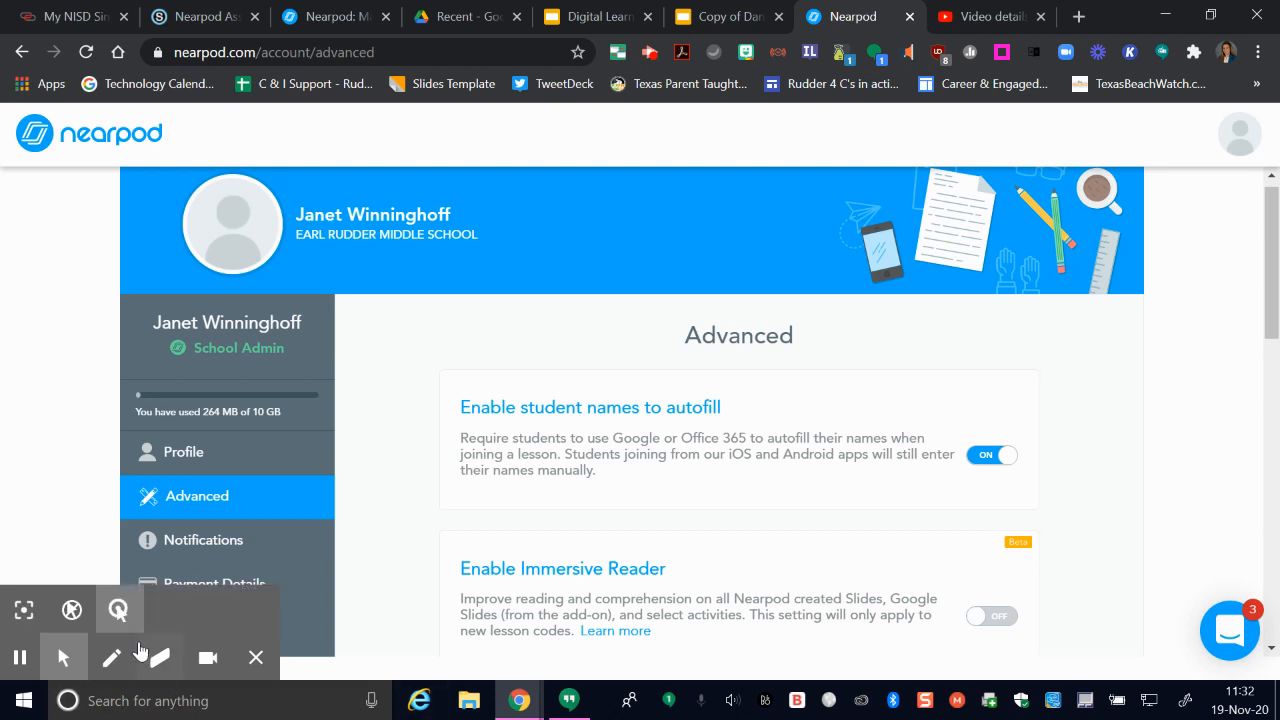
click(19, 657)
click(20, 658)
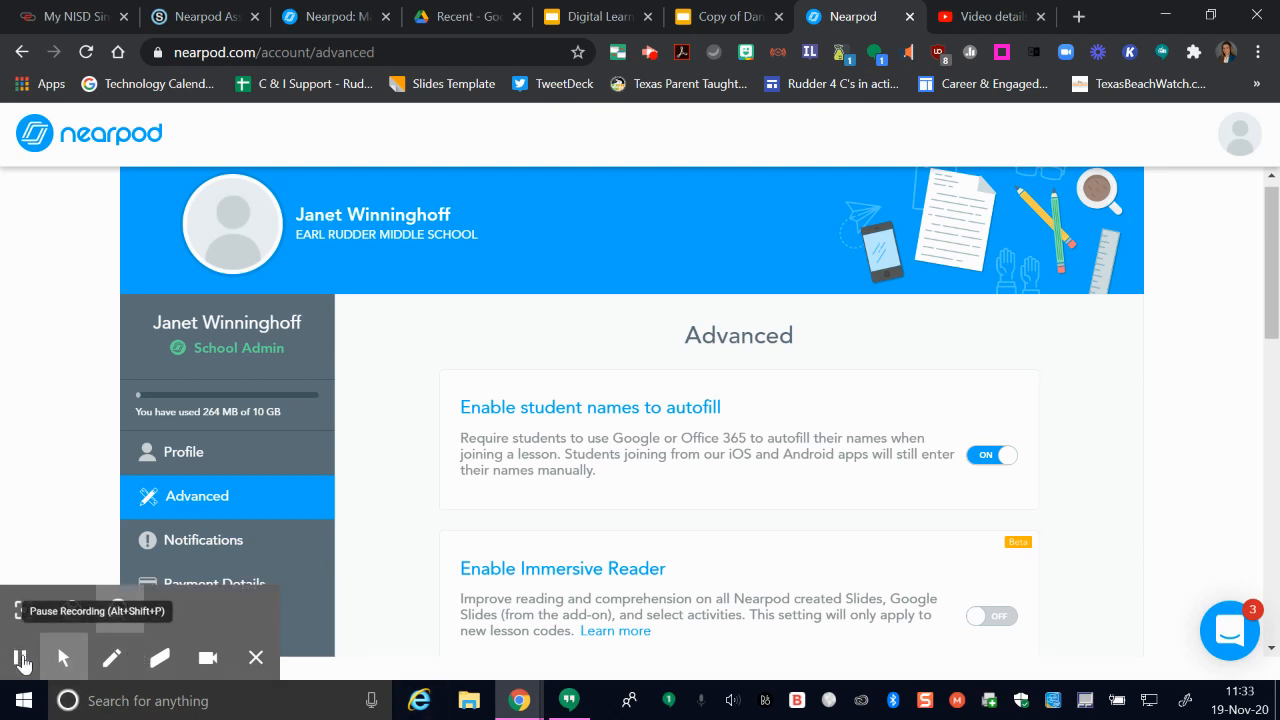